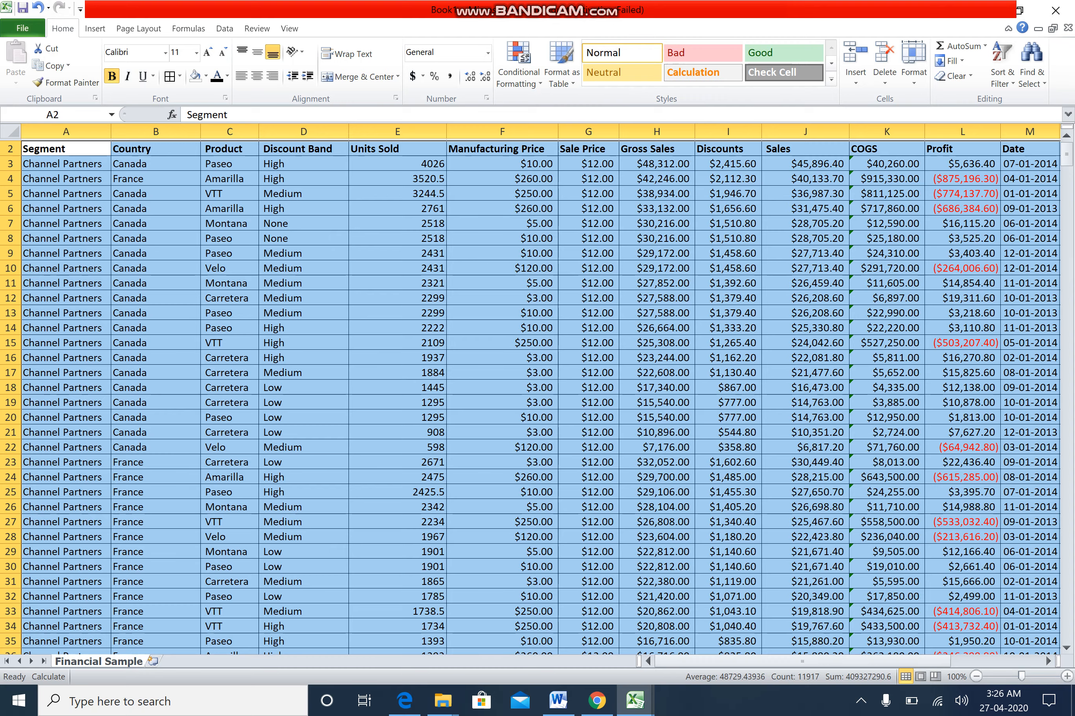
- Convert the Financial Sample data range A2:Q702 into a table that uses its first row as headers
{"action": "key", "text": "ctrl+shift+Down"}
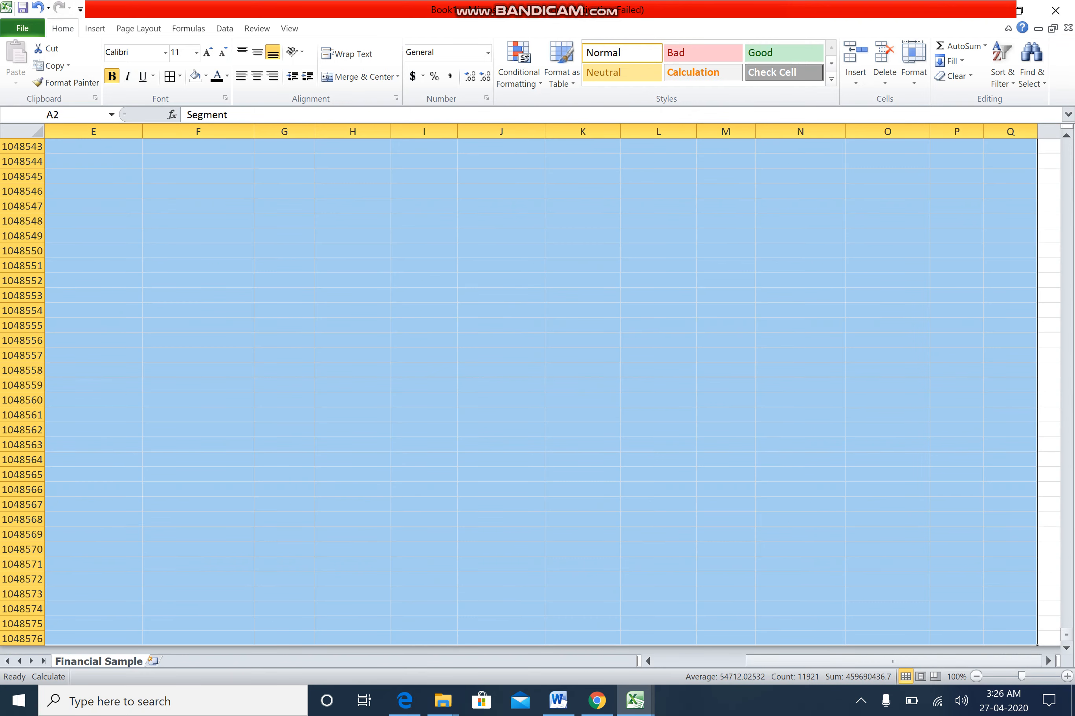
{"action": "key", "text": "ctrl+Home"}
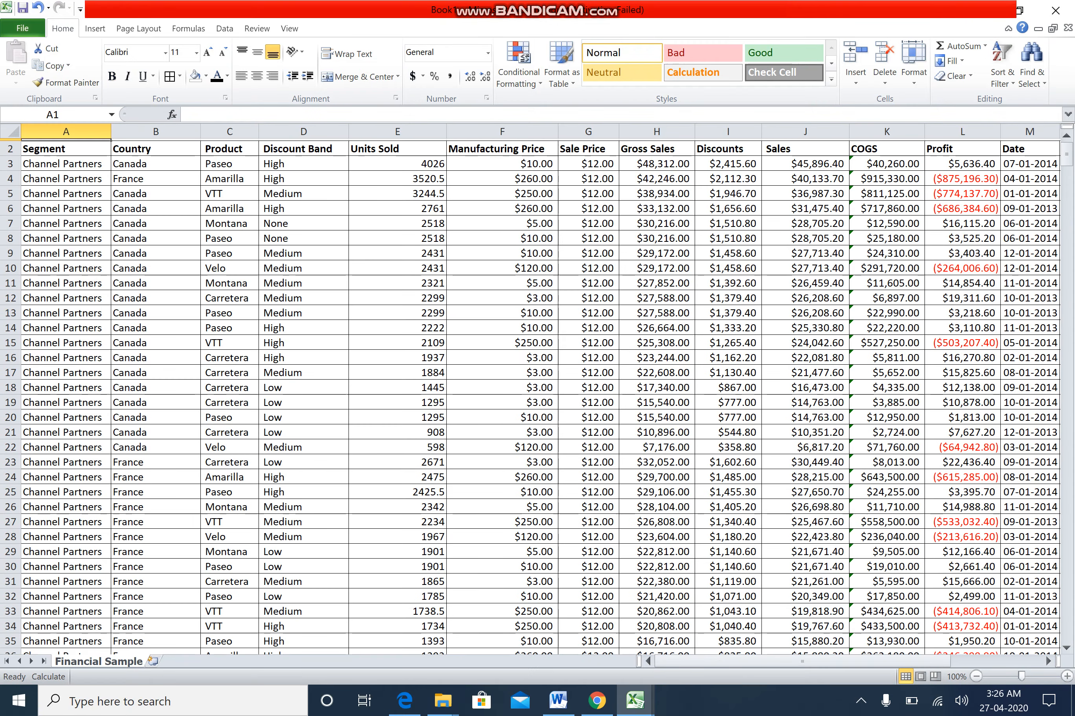
{"action": "key", "text": "Down"}
{"action": "key", "text": "ctrl+shift+Down"}
{"action": "key", "text": "ctrl+shift+Right"}
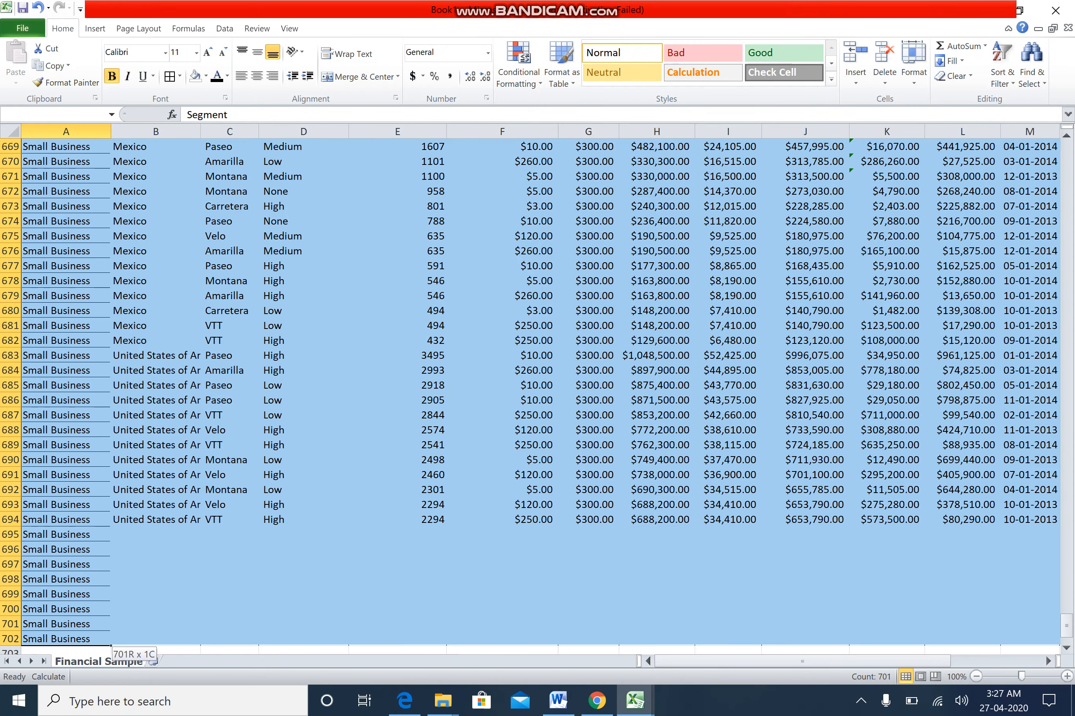
{"action": "key", "text": "ctrl+t"}
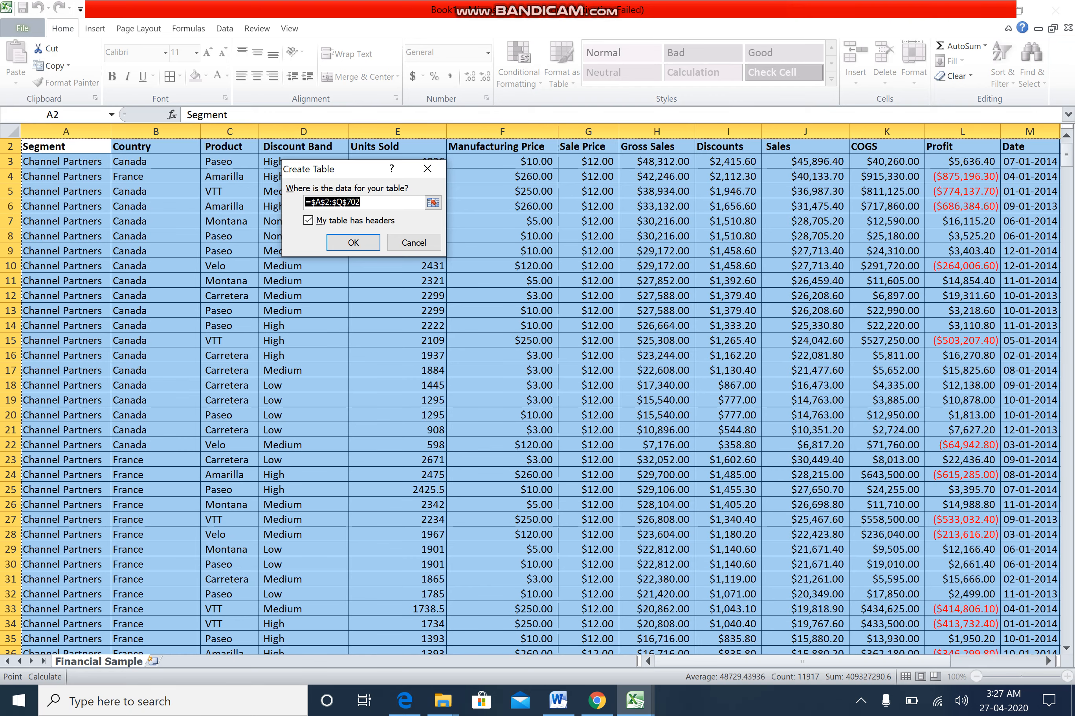
{"action": "key", "text": "Return"}
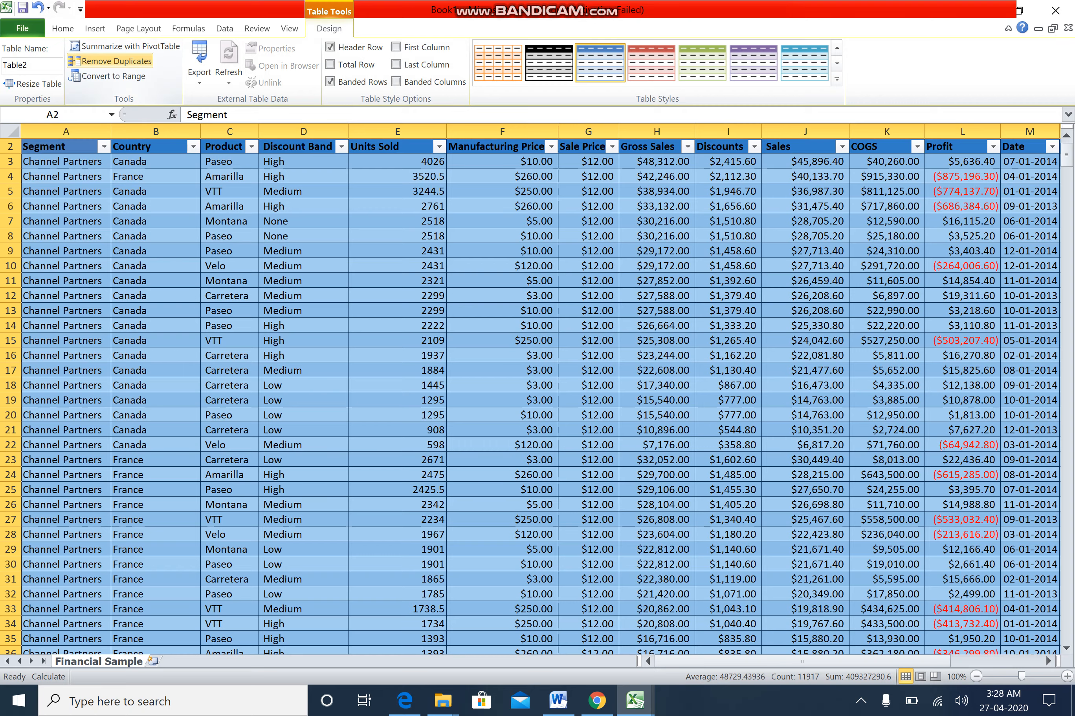
- Create a PivotTable from Table2 on a new worksheet with Country as the row labels
{"action": "left_click", "coordinate": [124, 46]}
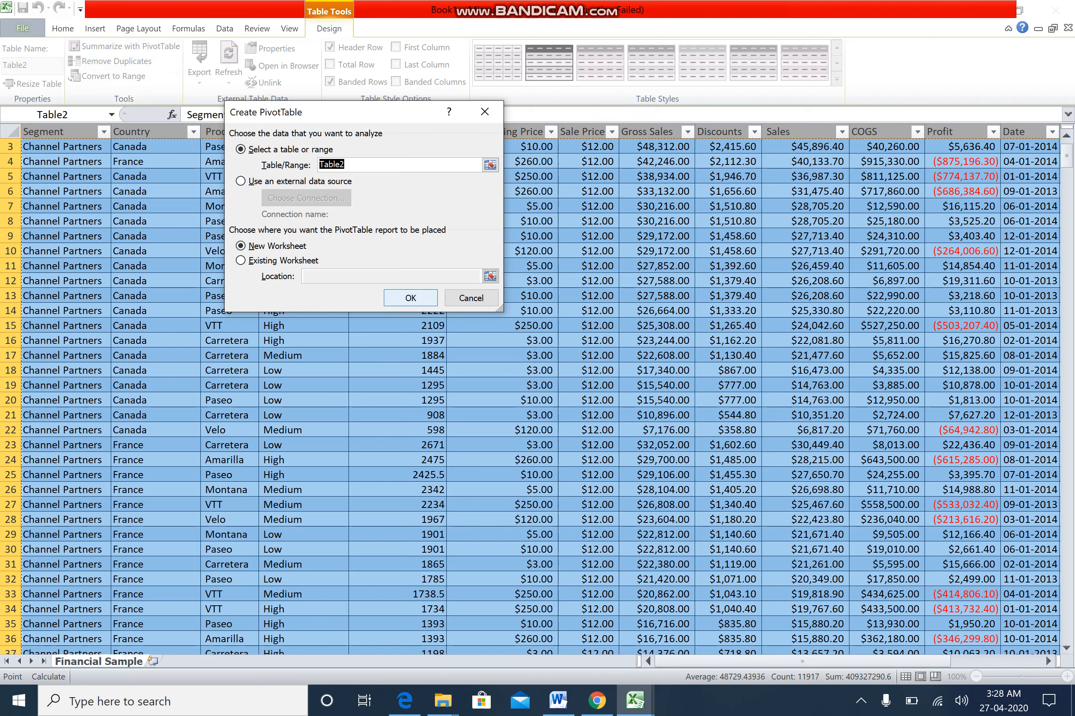
{"action": "left_click", "coordinate": [410, 298]}
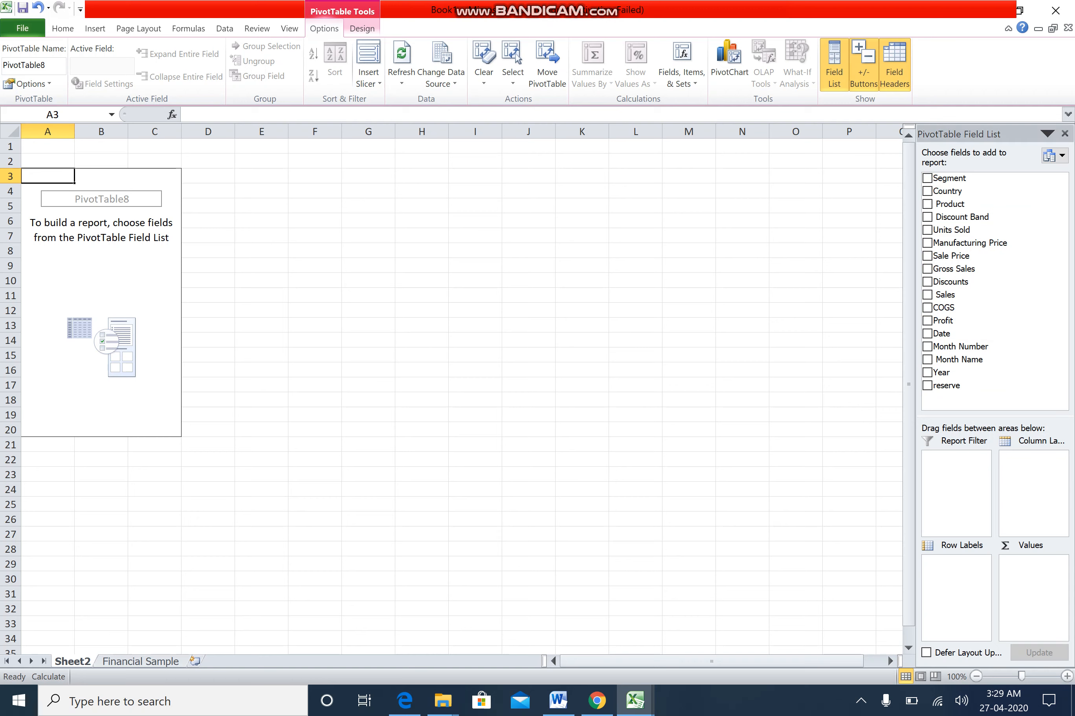
{"action": "left_click_drag", "start_coordinate": [947, 191], "coordinate": [956, 573]}
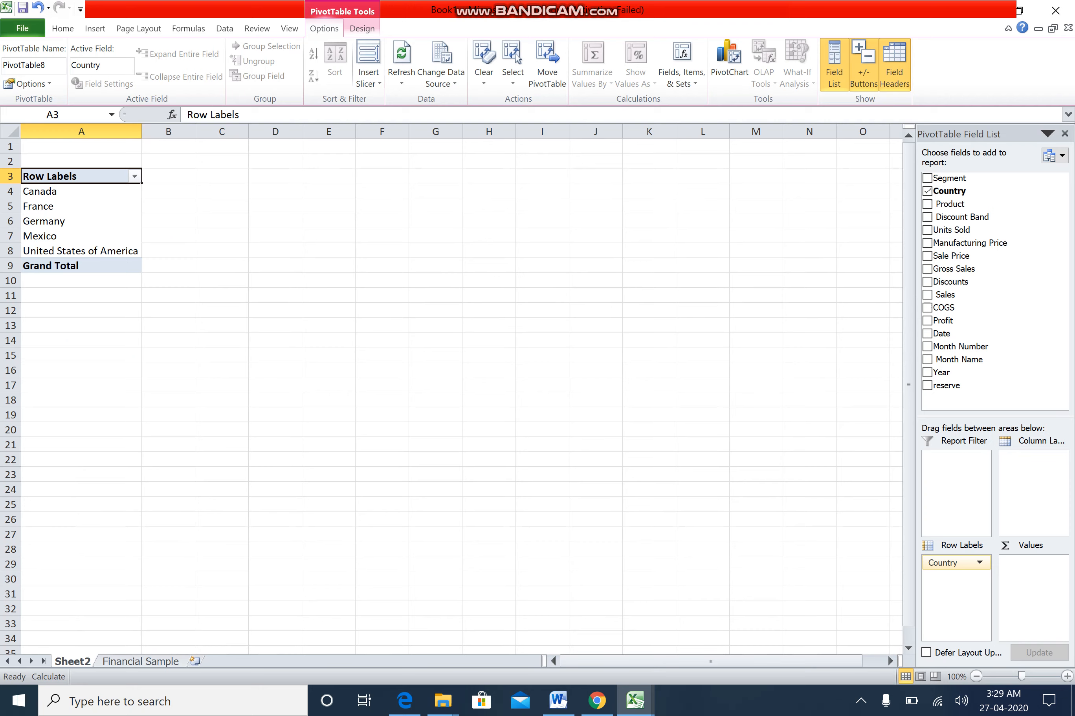
- Check the extent of the Financial Sample data, and add Sales to the PivotTable values as a sum
{"action": "key", "text": "ctrl+Page_Down"}
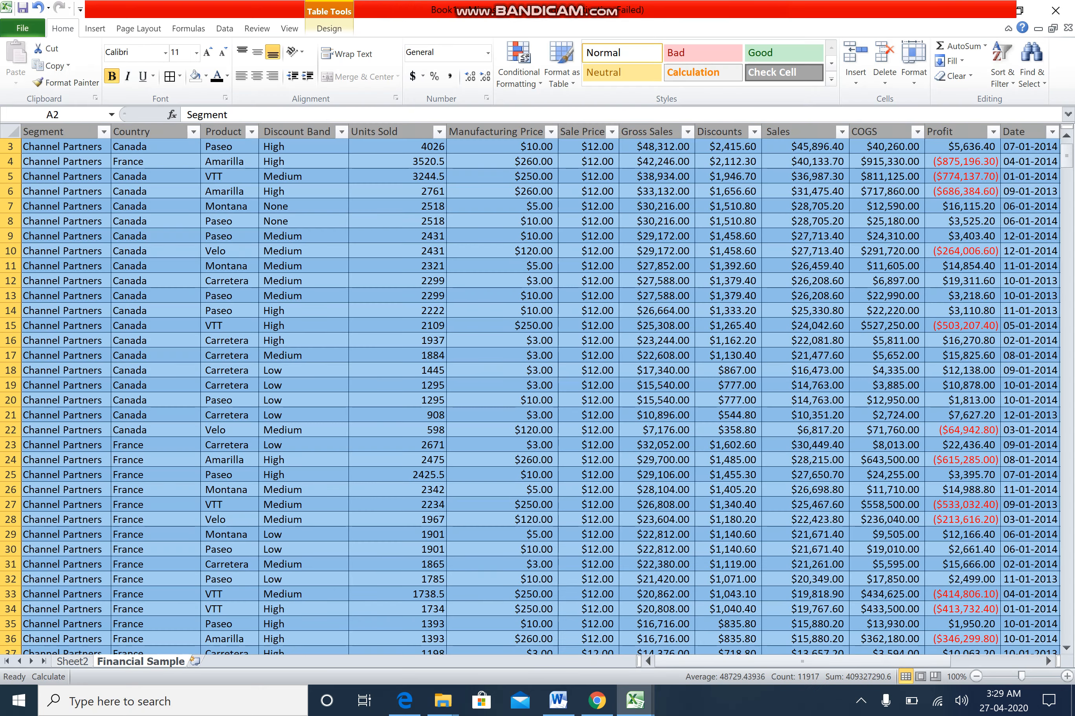
{"action": "left_click", "coordinate": [66, 146]}
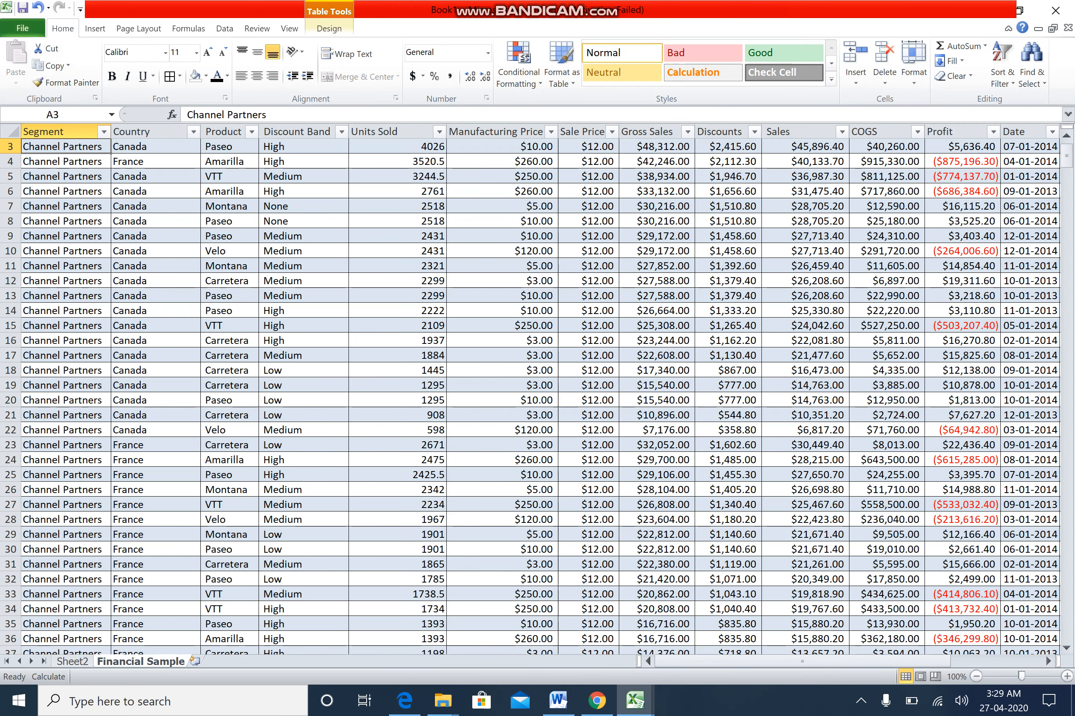
{"action": "key", "text": "ctrl+Down"}
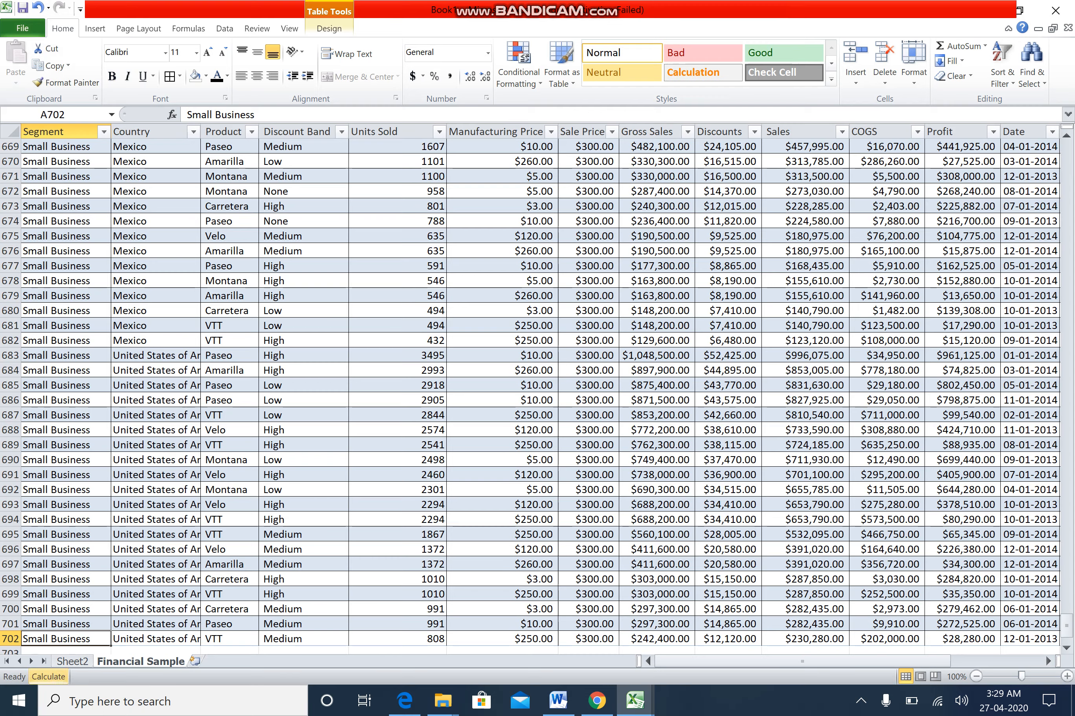
{"action": "key", "text": "ctrl+Page_Up"}
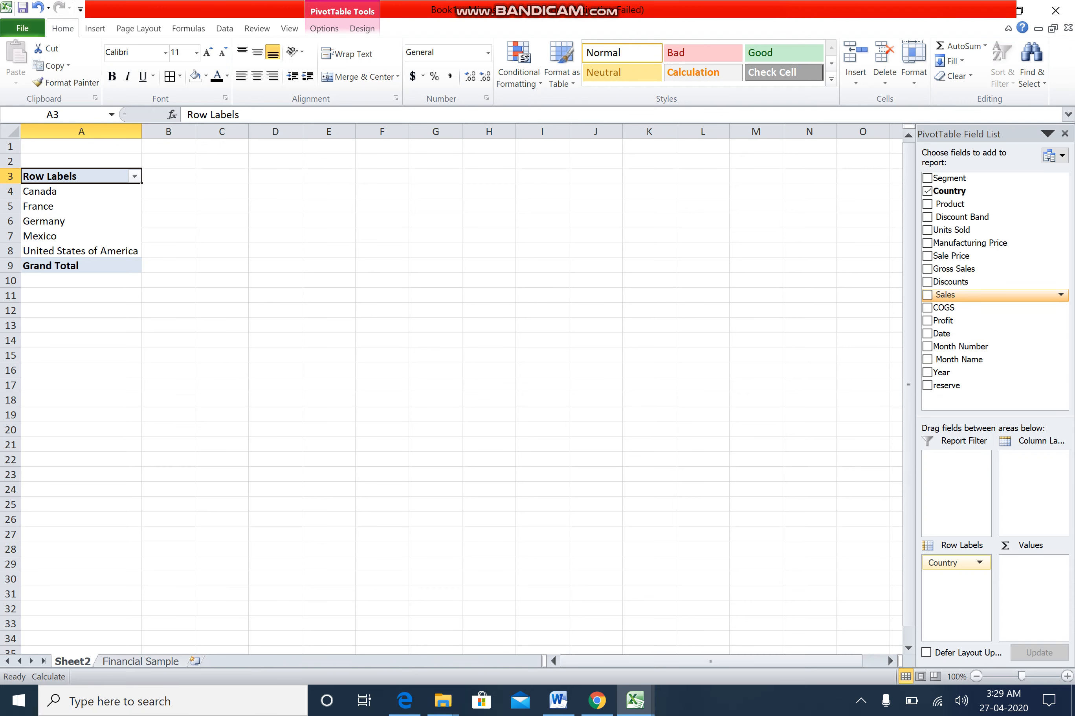
{"action": "left_click_drag", "start_coordinate": [944, 295], "coordinate": [1032, 582]}
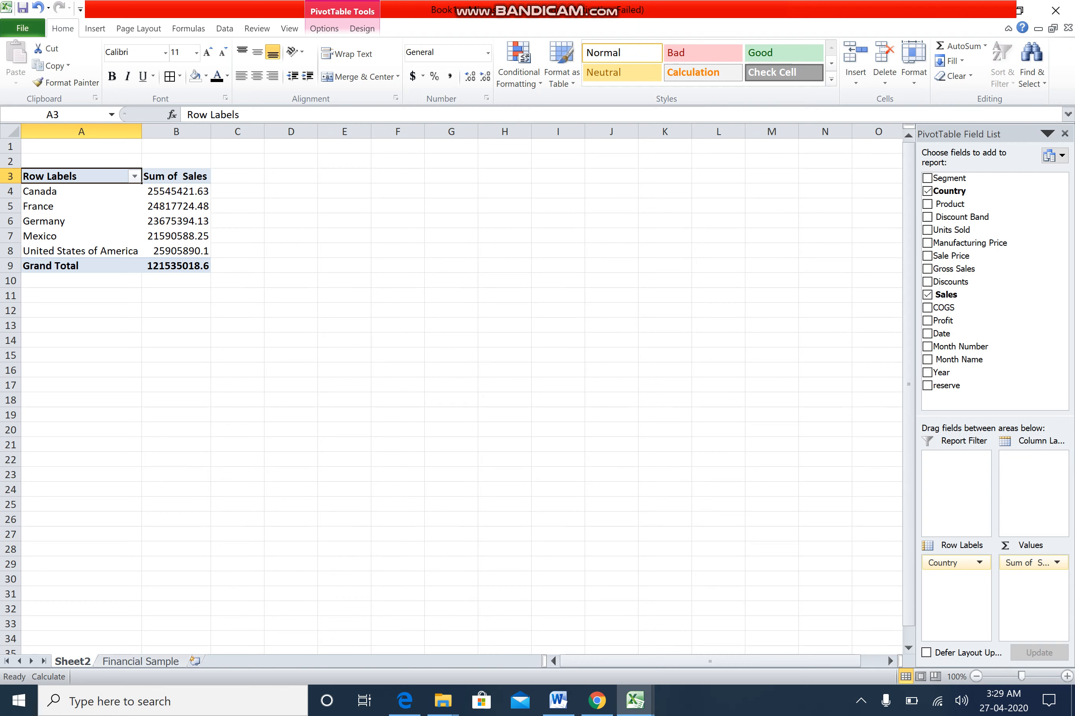
{"action": "mouse_move", "coordinate": [164, 252]}
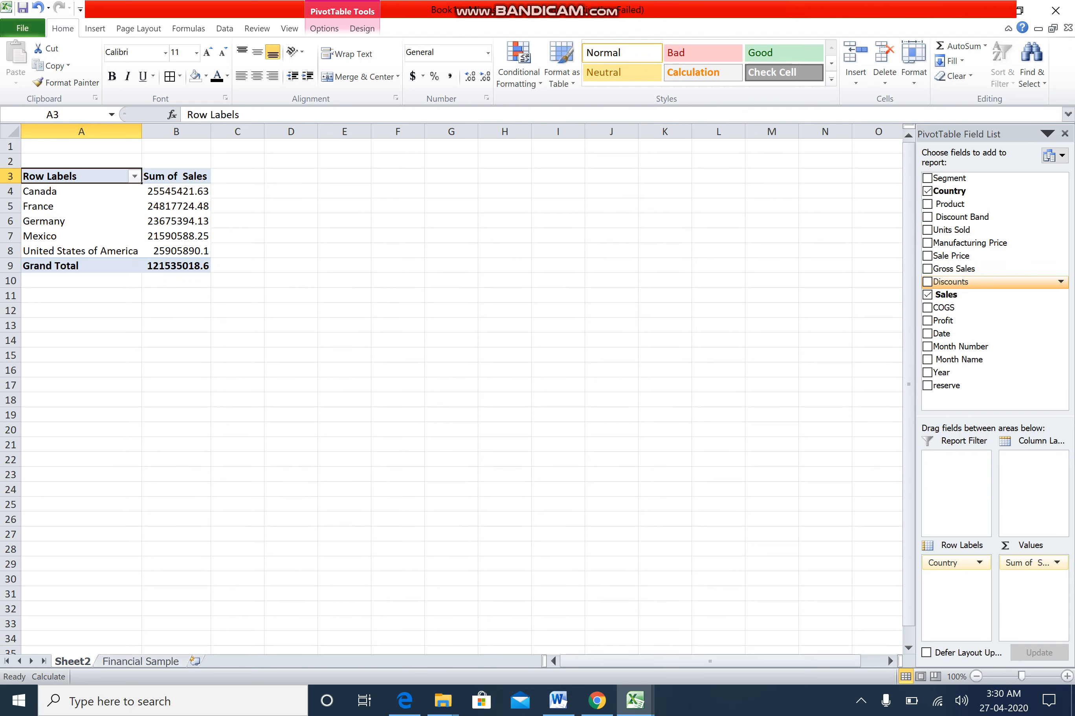
{"action": "left_click_drag", "start_coordinate": [950, 282], "coordinate": [1032, 581]}
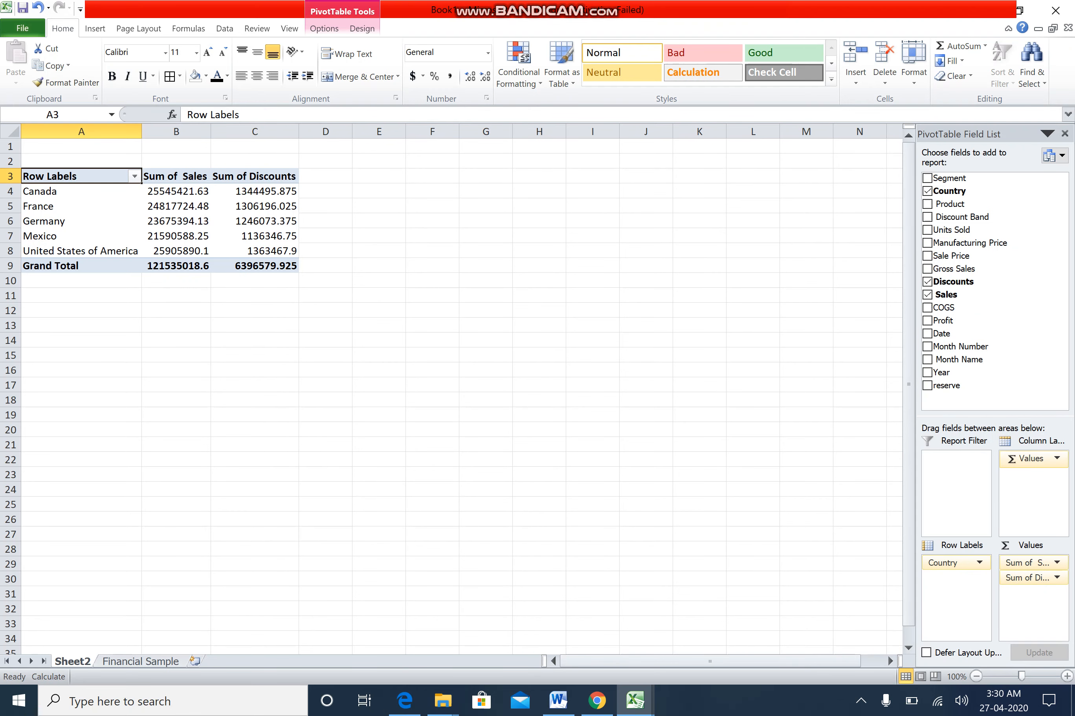
{"action": "left_click", "coordinate": [1029, 578]}
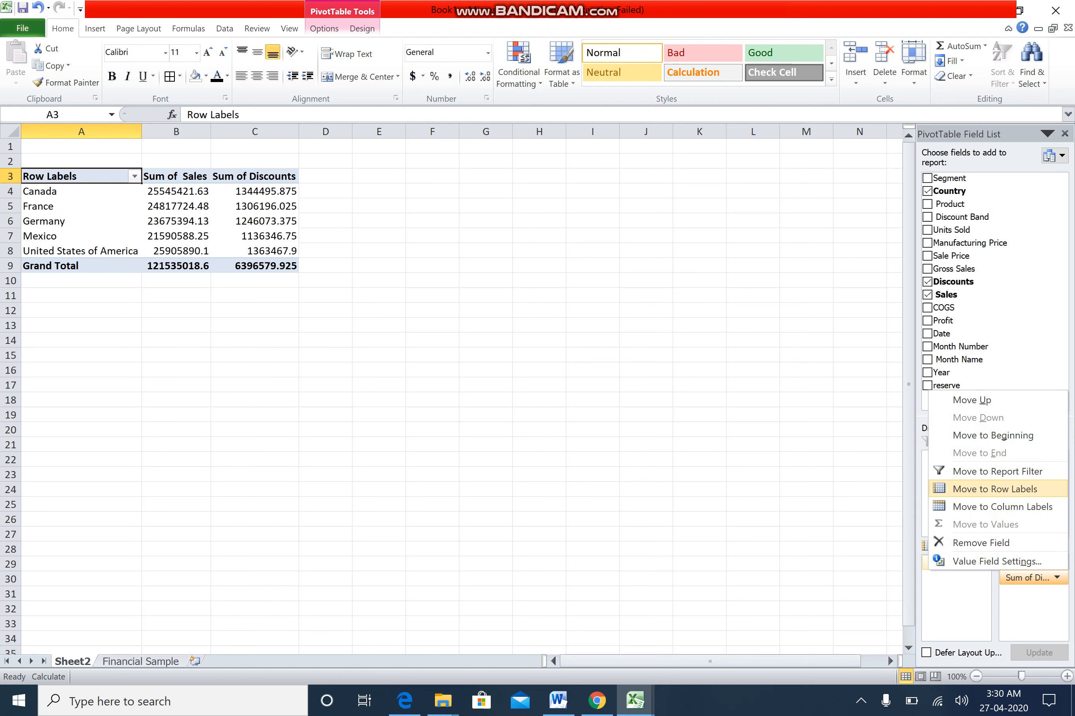
{"action": "left_click", "coordinate": [980, 543]}
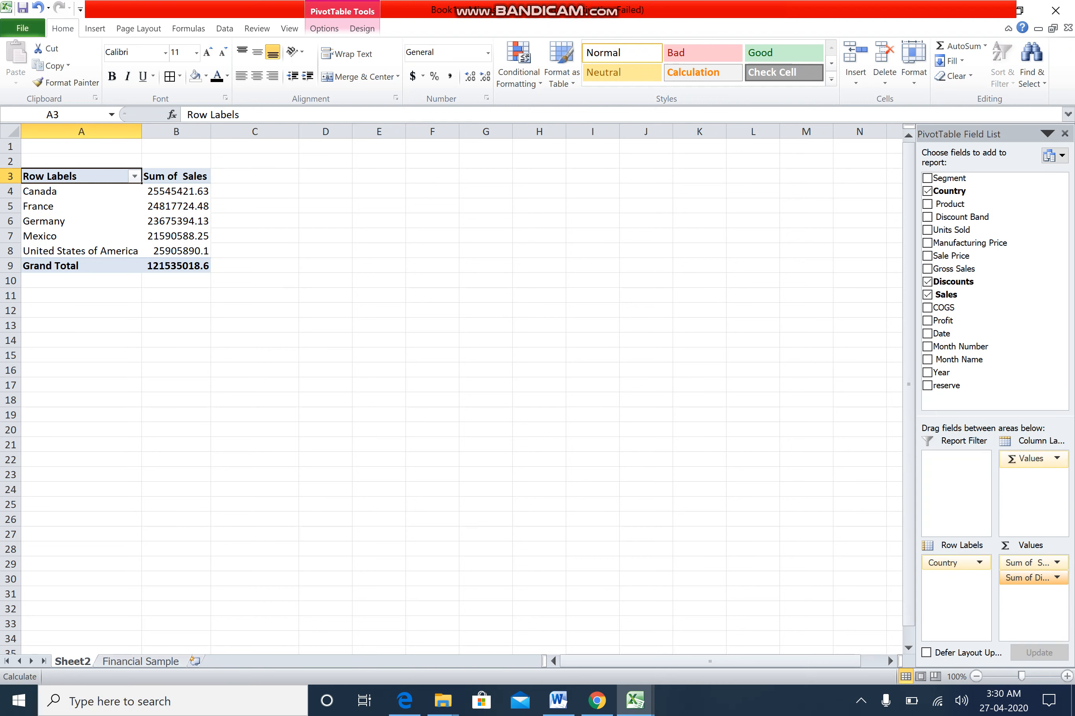
- Add Sales to the PivotTable values a second time and rename that value field "count of sales"
{"action": "left_click_drag", "start_coordinate": [961, 295], "coordinate": [1031, 578]}
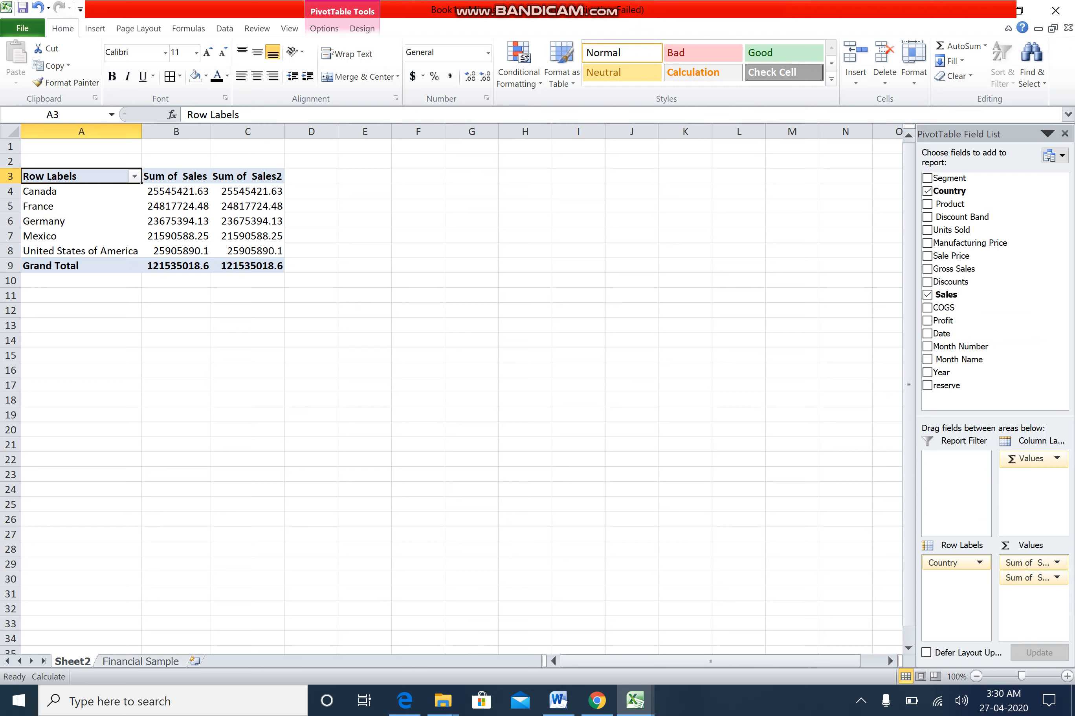
{"action": "left_click", "coordinate": [248, 176]}
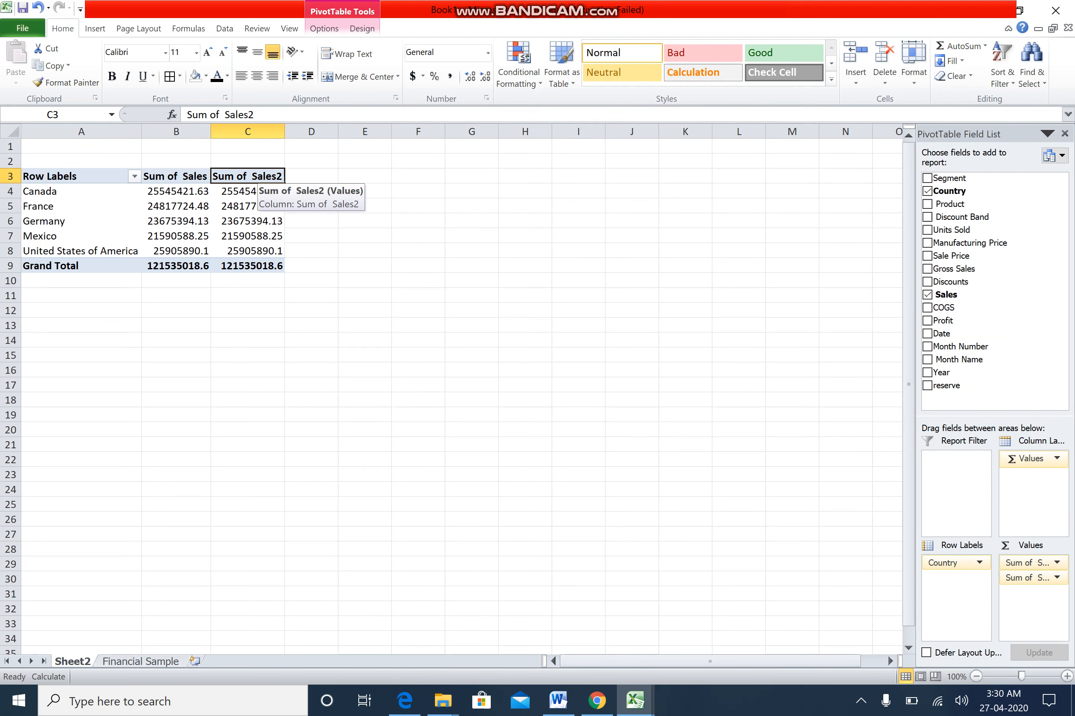
{"action": "double_click", "coordinate": [247, 176]}
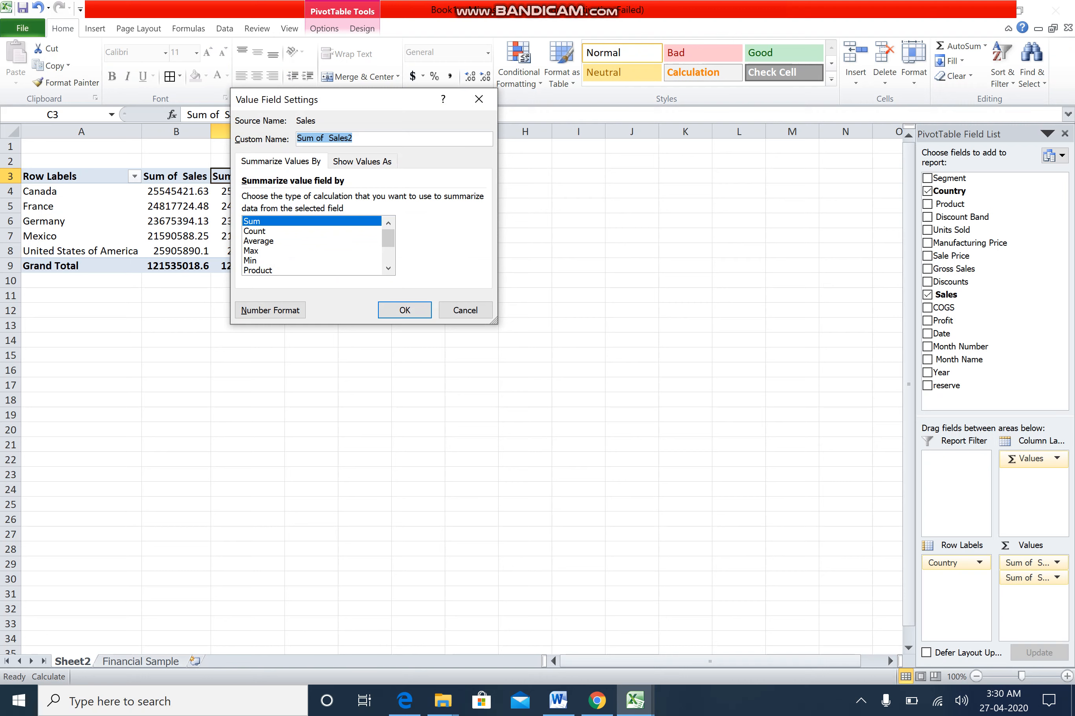
{"action": "key", "text": "End"}
{"action": "key", "text": "BackSpace"}
{"action": "key", "text": "BackSpace"}
{"action": "key", "text": "BackSpace"}
{"action": "key", "text": "BackSpace"}
{"action": "key", "text": "BackSpace"}
{"action": "key", "text": "BackSpace"}
{"action": "key", "text": "BackSpace"}
{"action": "key", "text": "BackSpace"}
{"action": "key", "text": "BackSpace"}
{"action": "key", "text": "BackSpace"}
{"action": "key", "text": "BackSpace"}
{"action": "key", "text": "BackSpace"}
{"action": "key", "text": "BackSpace"}
{"action": "key", "text": "BackSpace"}
{"action": "type", "text": "count of sales"}
{"action": "key", "text": "Return"}
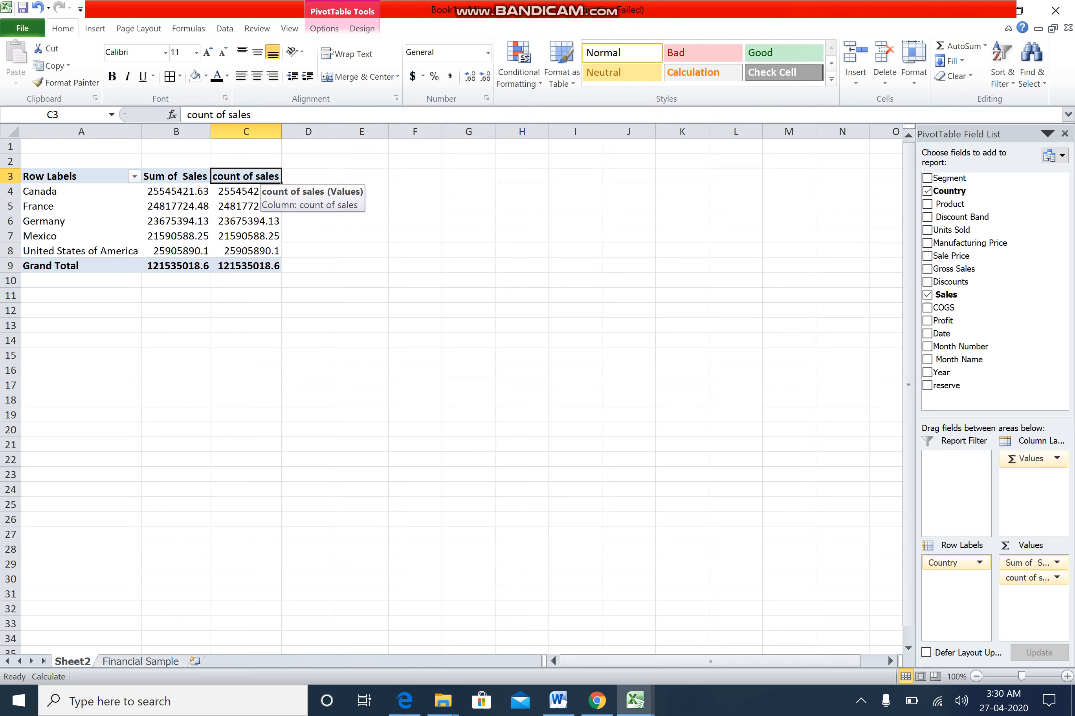
- Change the calculation of the "count of sales" value field to Count
{"action": "right_click", "coordinate": [266, 180]}
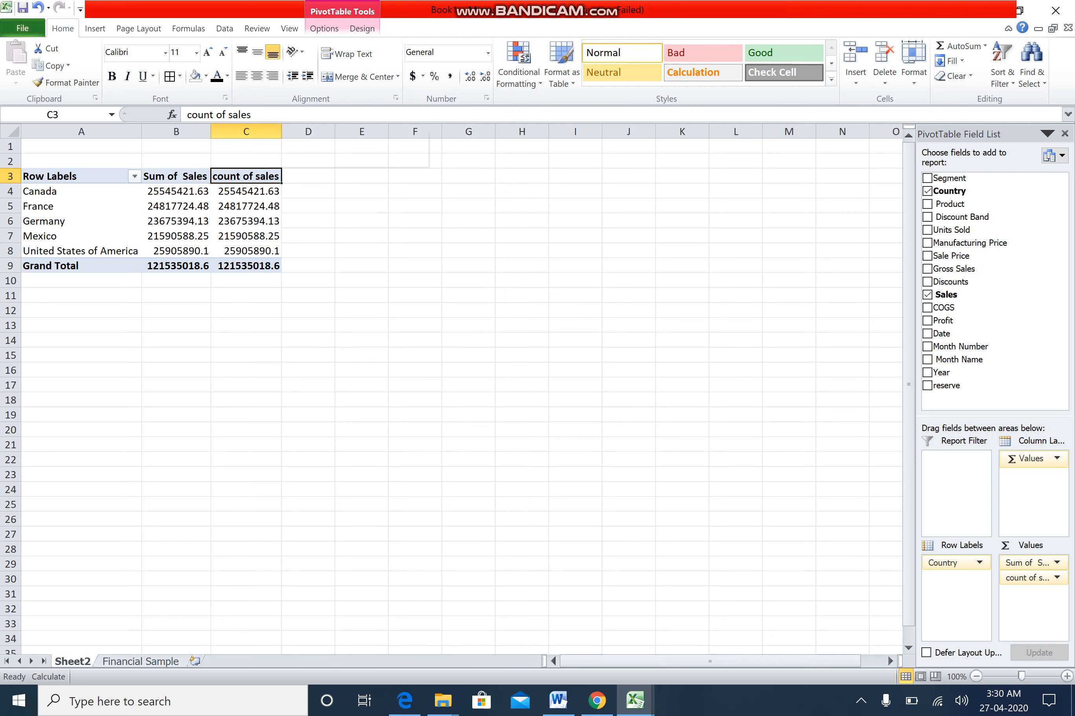
{"action": "mouse_move", "coordinate": [327, 316]}
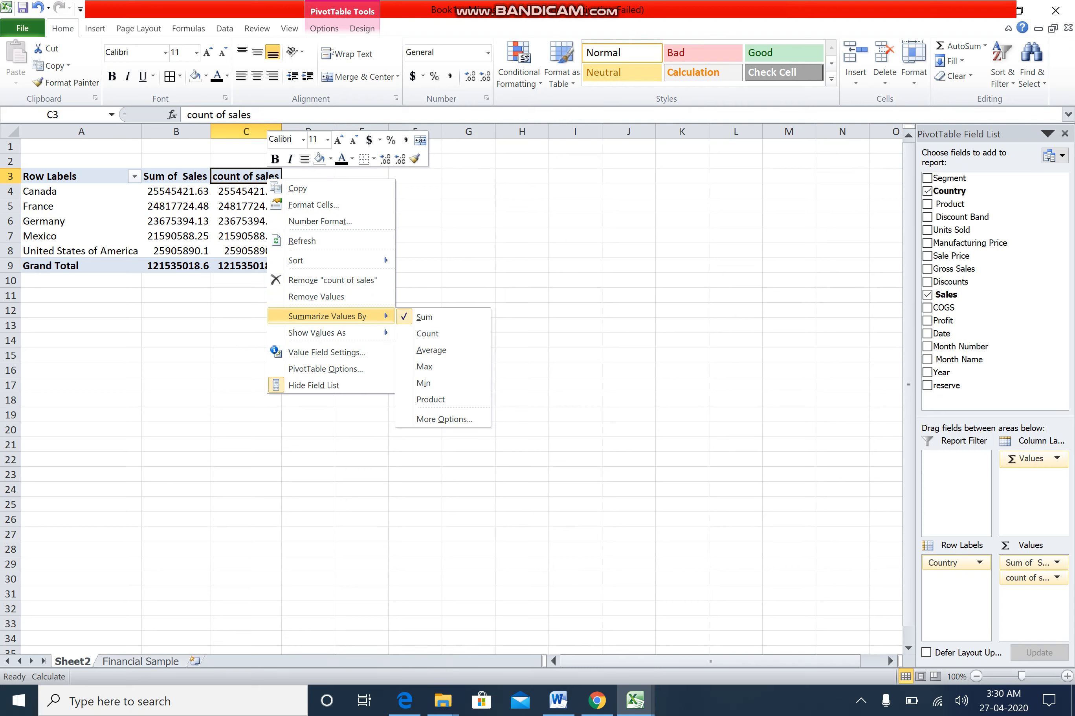
{"action": "left_click", "coordinate": [427, 333]}
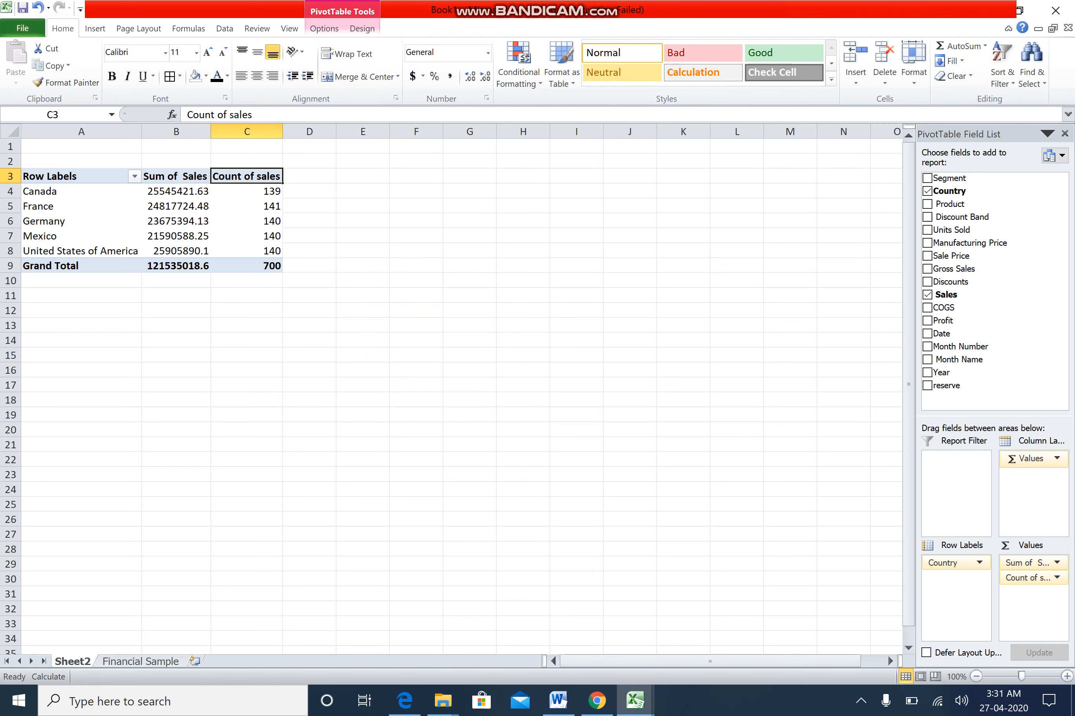
- Add Product beneath Country in the row labels and add Sale Price as a value summarized by Average
{"action": "left_click_drag", "start_coordinate": [952, 204], "coordinate": [953, 578]}
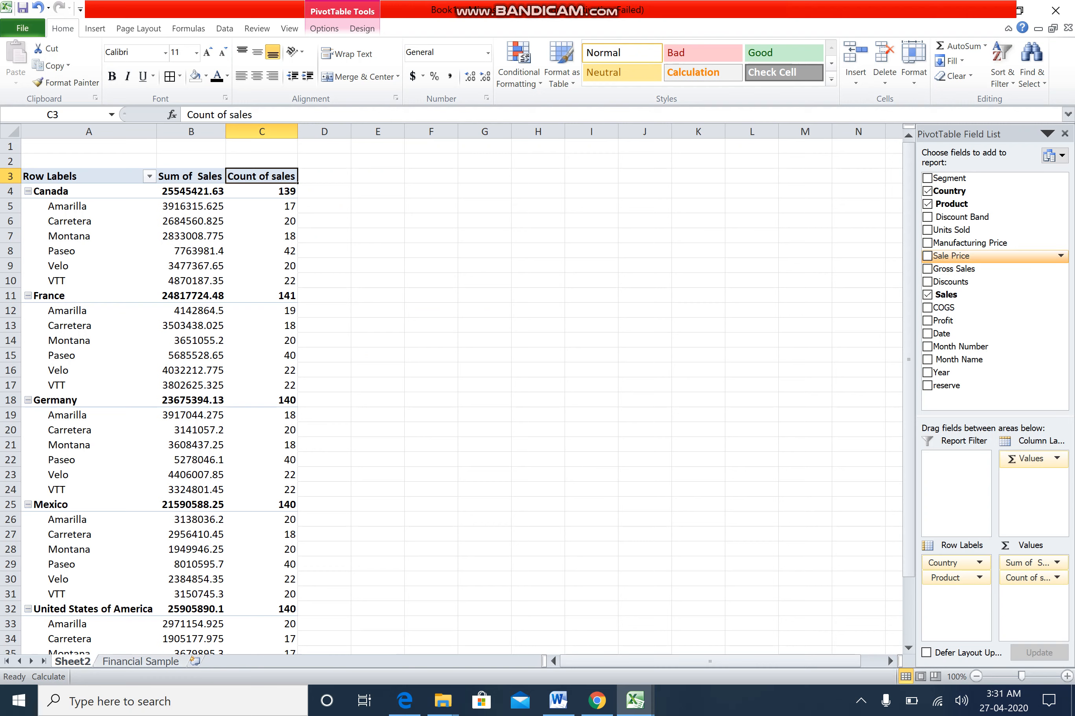
{"action": "left_click_drag", "start_coordinate": [951, 255], "coordinate": [1031, 588]}
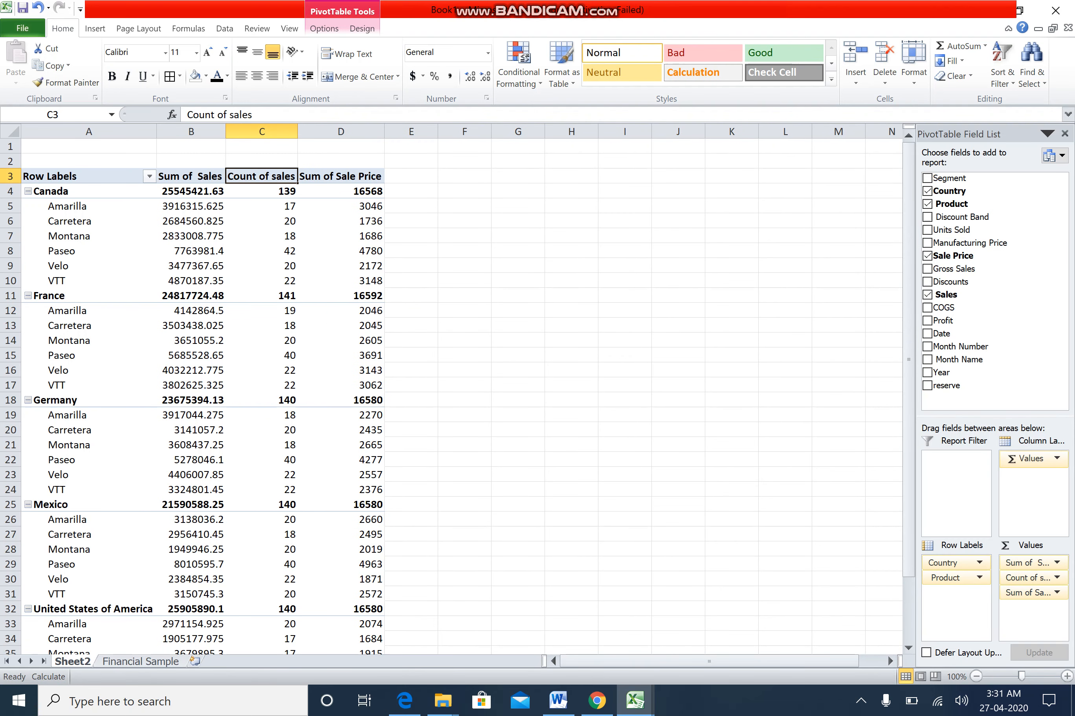
{"action": "left_click", "coordinate": [341, 176]}
{"action": "right_click", "coordinate": [354, 176]}
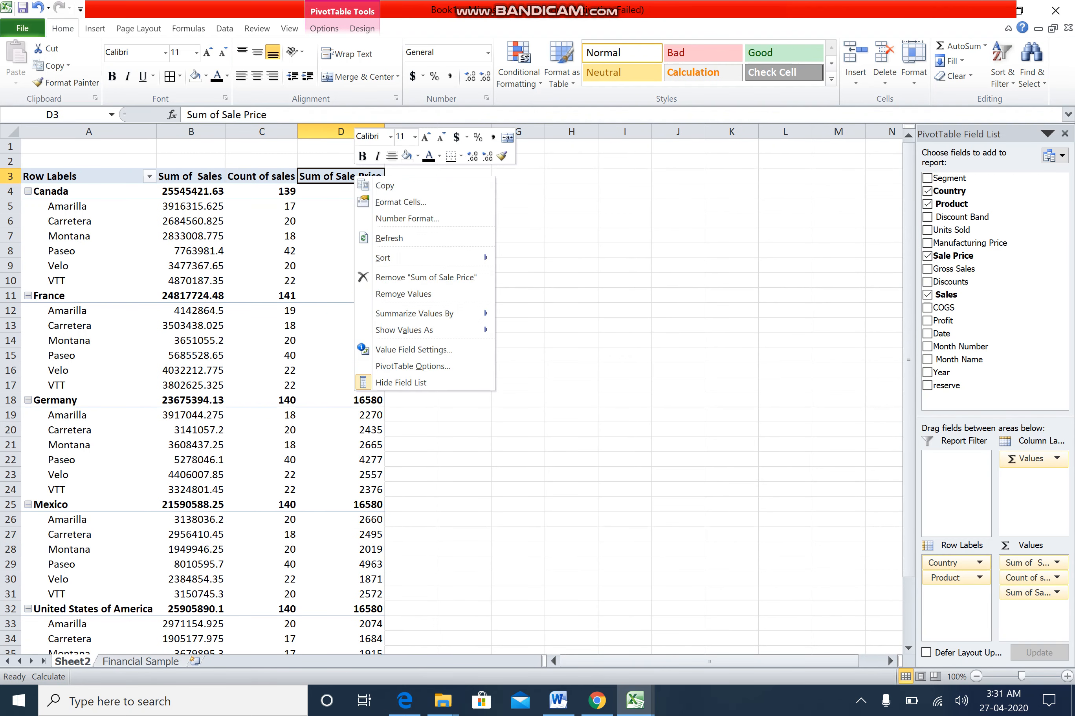
{"action": "mouse_move", "coordinate": [416, 314]}
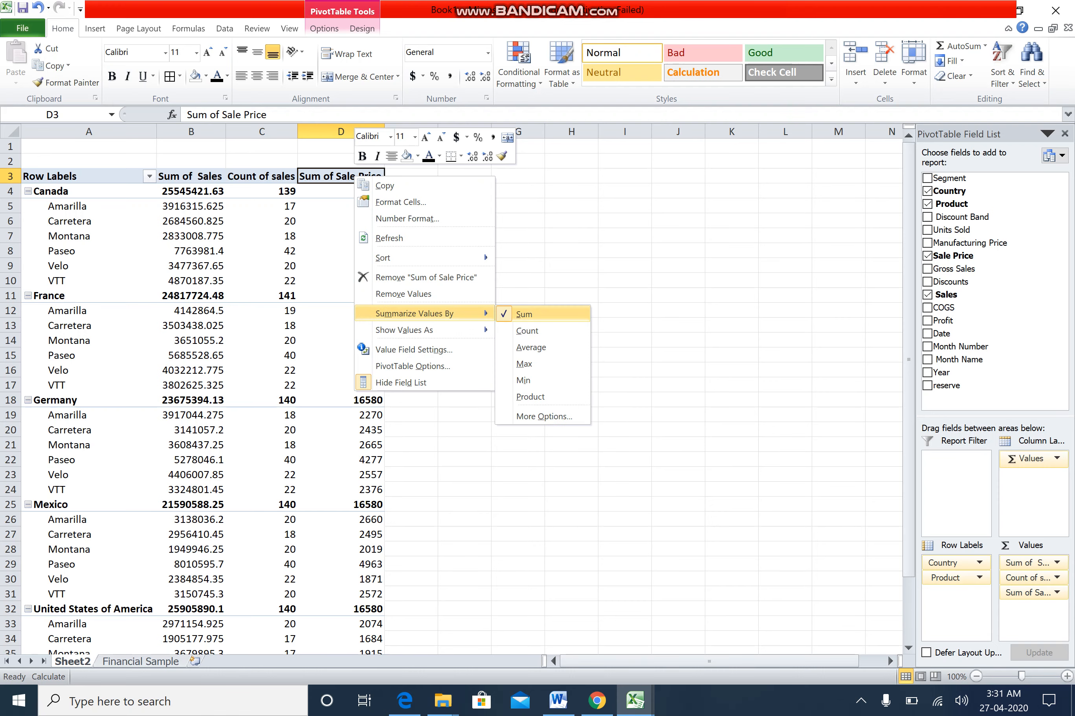
{"action": "left_click", "coordinate": [531, 347]}
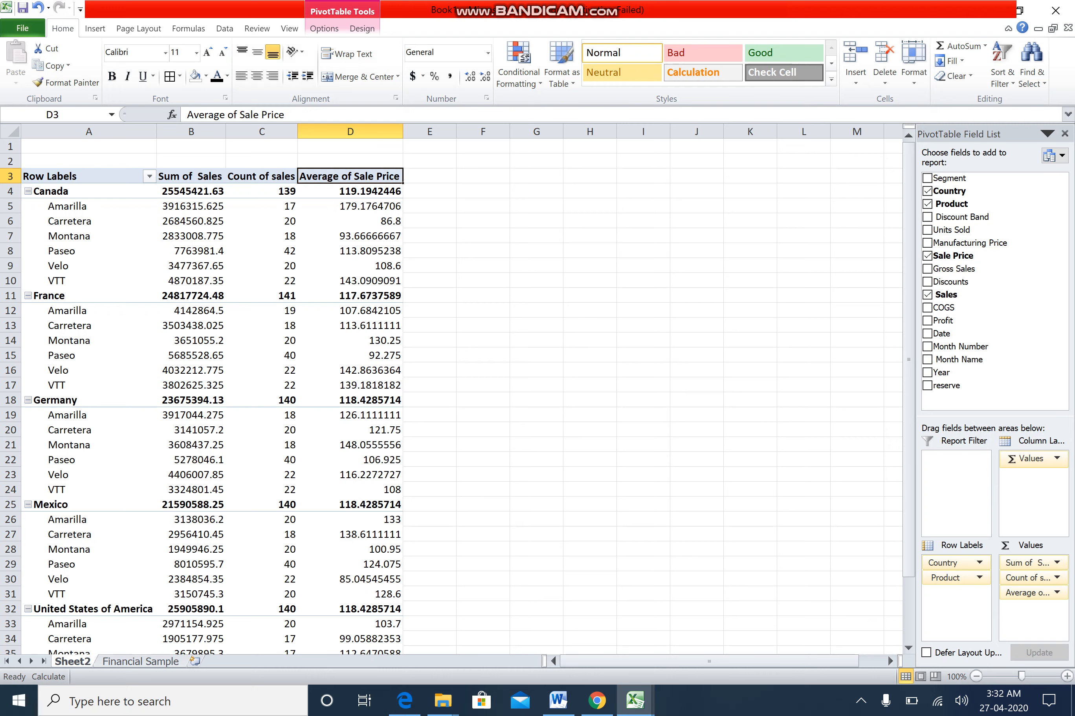
- Insert a slicer for the Segment field of the PivotTable
{"action": "left_click", "coordinate": [324, 29]}
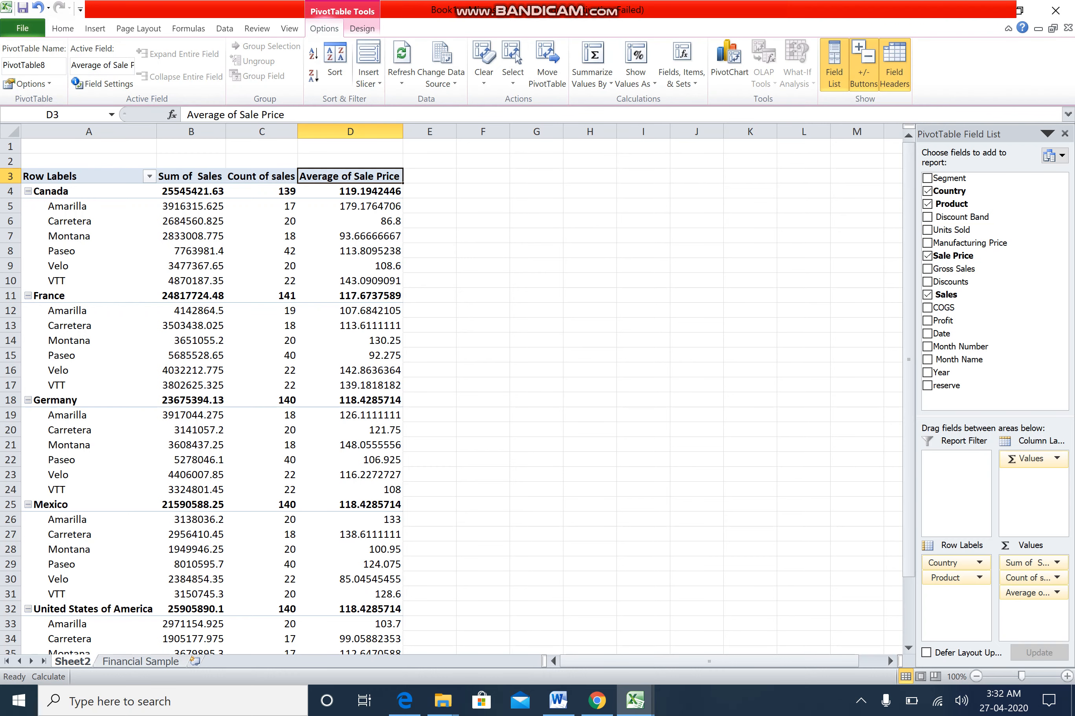
{"action": "left_click", "coordinate": [368, 78]}
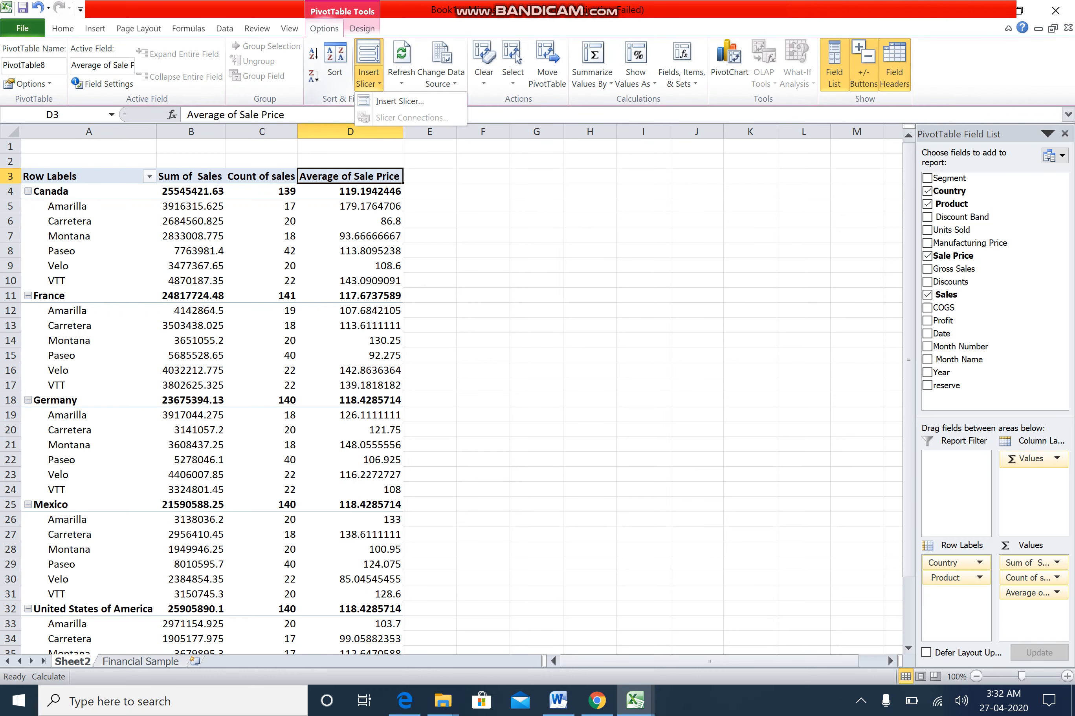
{"action": "left_click", "coordinate": [399, 101]}
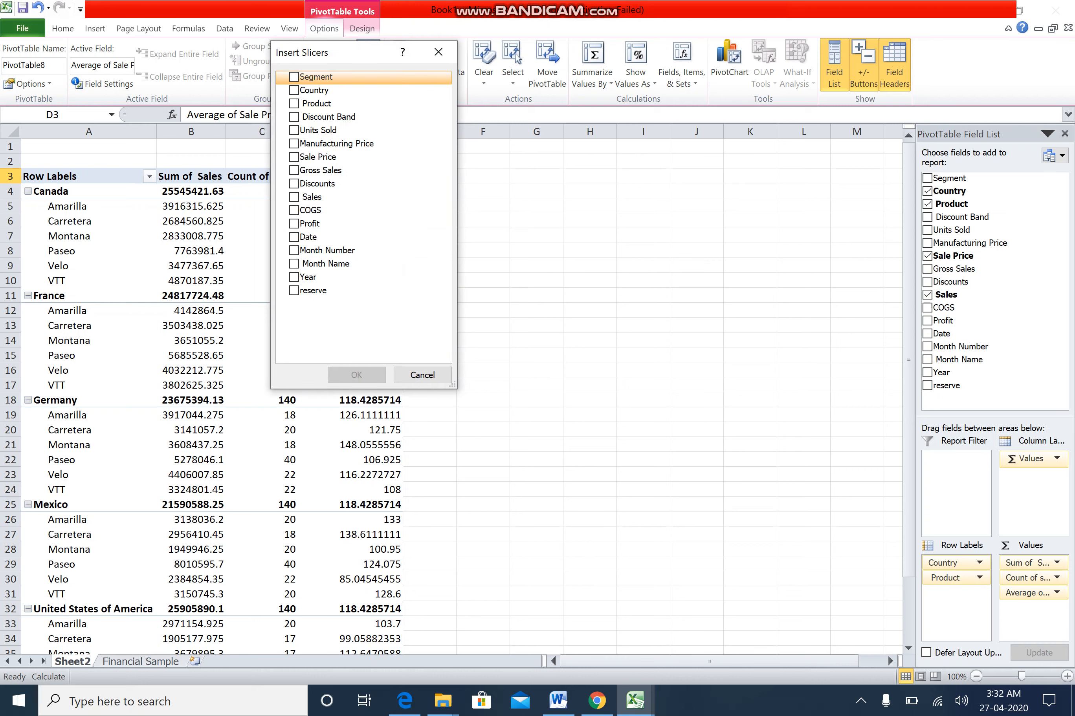
{"action": "left_click", "coordinate": [294, 76]}
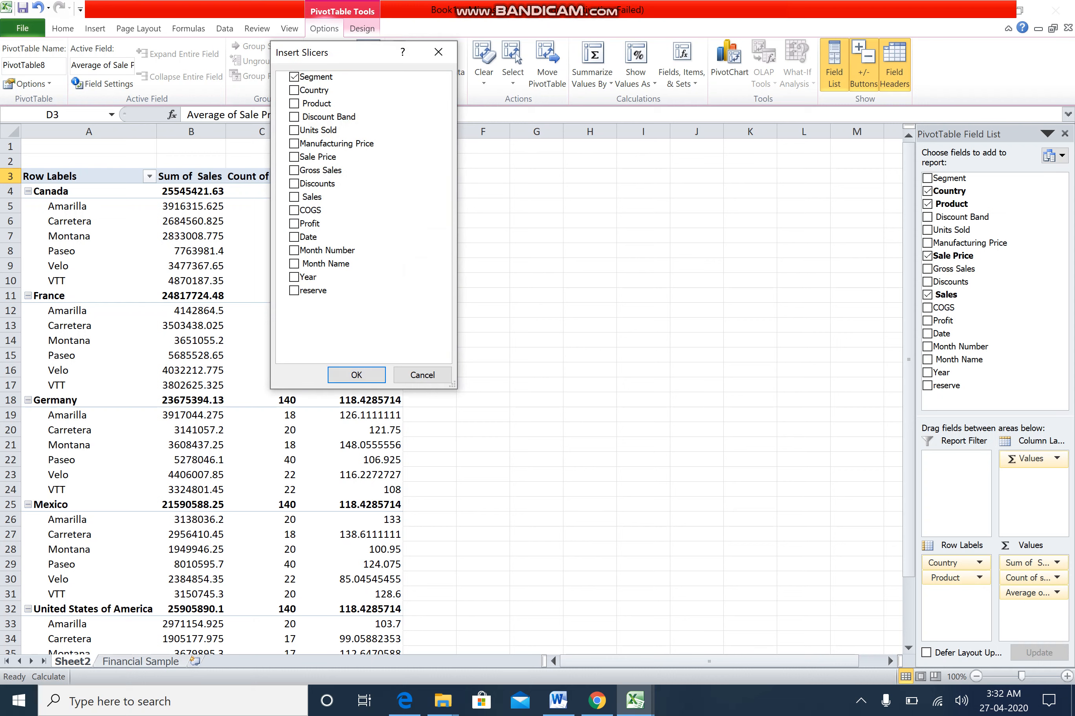
{"action": "left_click", "coordinate": [356, 374]}
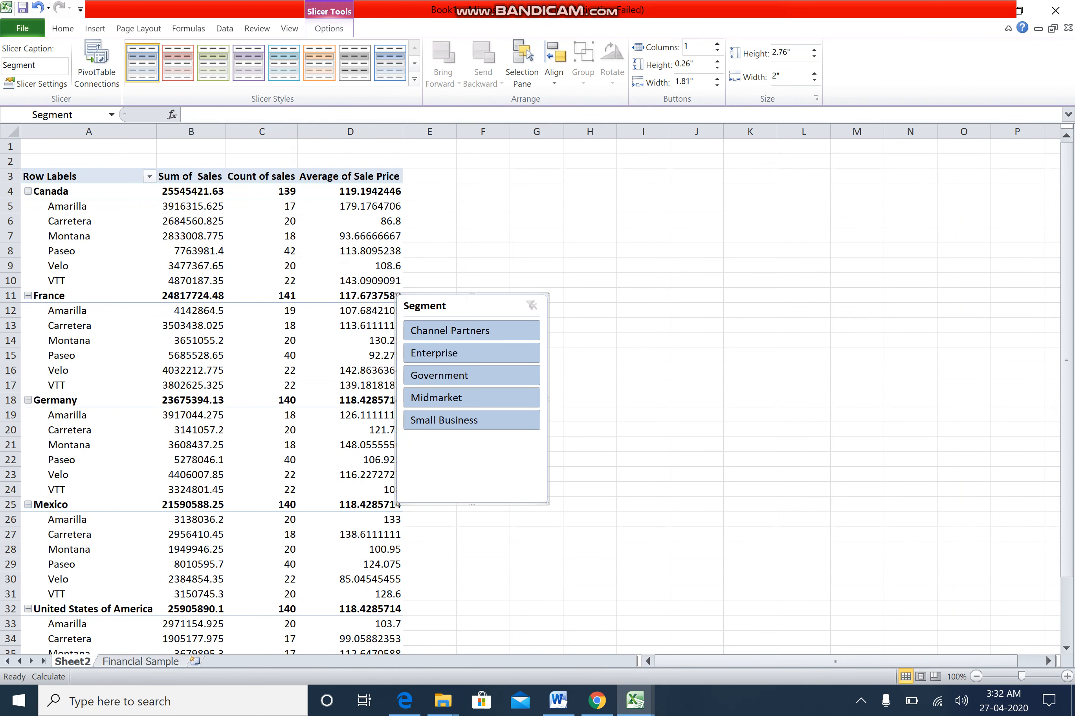
- Move the Segment slicer to the empty cells beside the PivotTable and filter the report to Channel Partners
{"action": "left_click_drag", "start_coordinate": [462, 306], "coordinate": [555, 157]}
{"action": "left_click", "coordinate": [563, 182]}
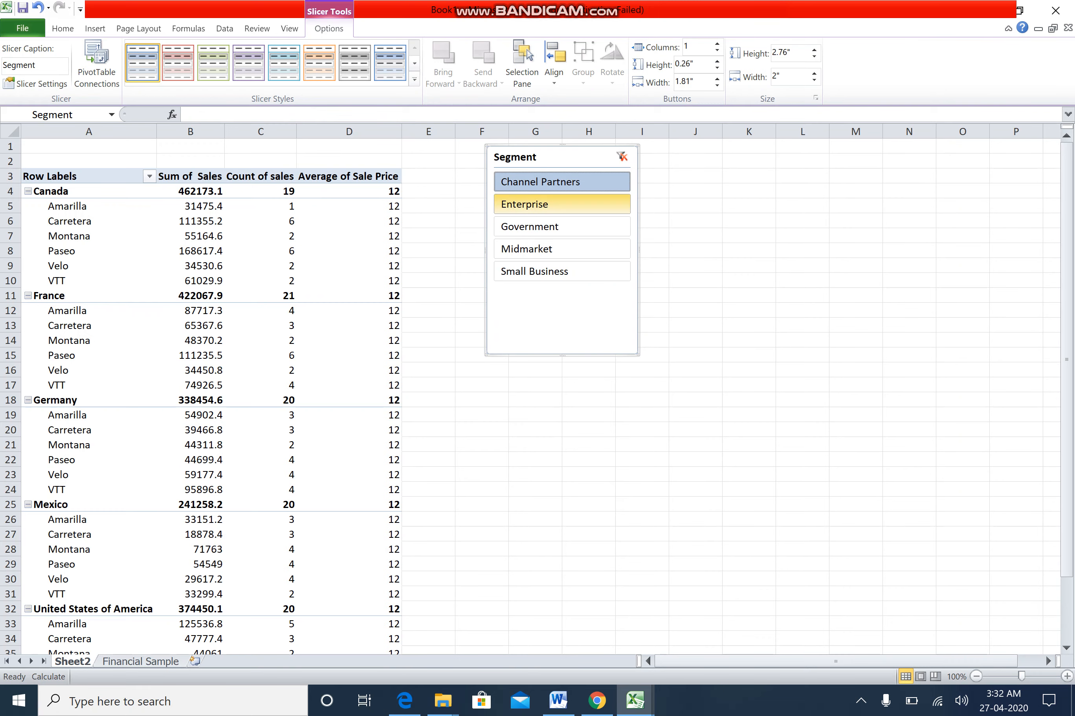
- Filter the PivotTable with the Segment slicer by Enterprise, Government, Midmarket and Small Business in turn
{"action": "left_click", "coordinate": [561, 204]}
{"action": "left_click", "coordinate": [563, 227]}
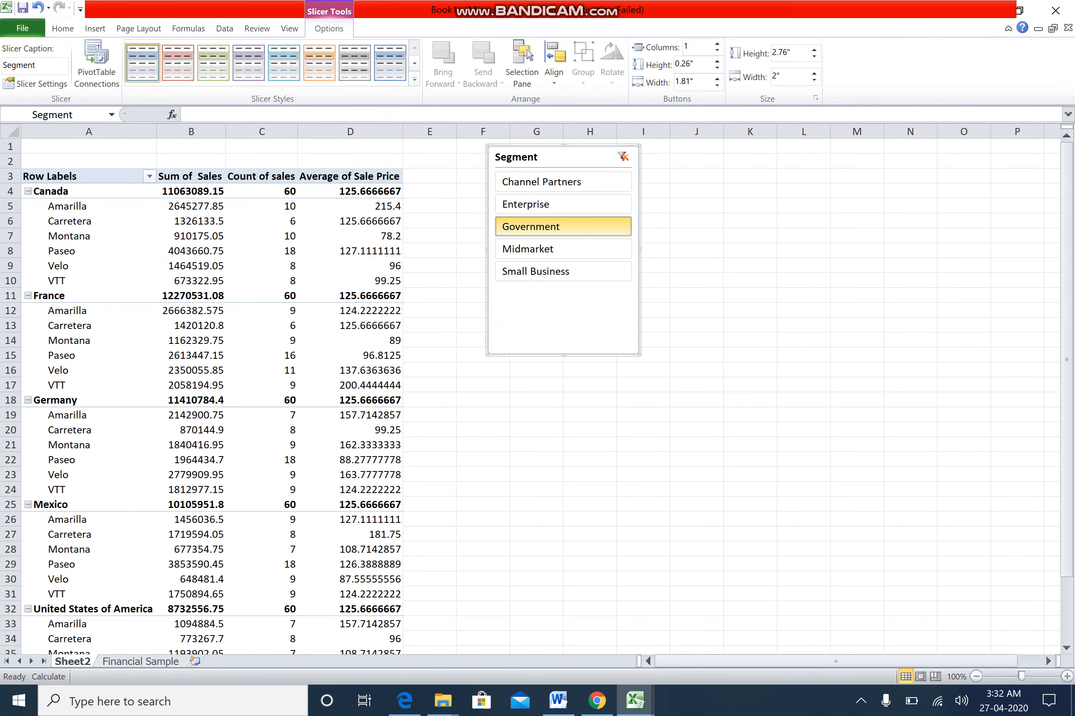
{"action": "left_click", "coordinate": [563, 249]}
{"action": "left_click", "coordinate": [562, 271]}
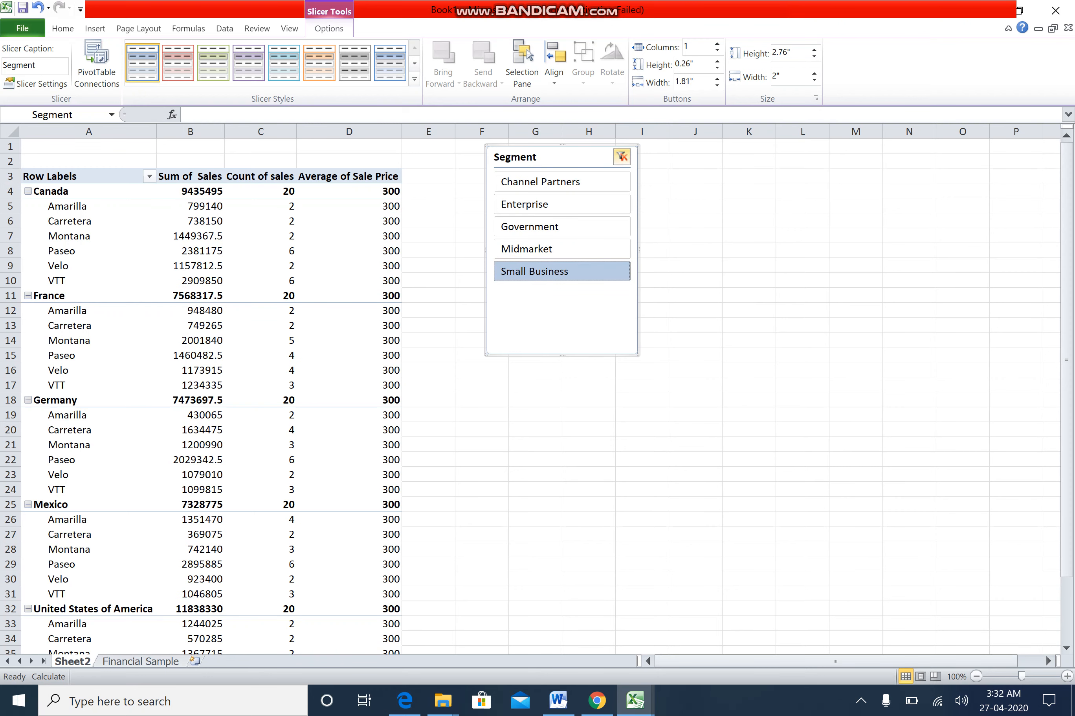
- Clear the Segment slicer's filter and delete the slicer from the sheet
{"action": "left_click", "coordinate": [621, 157]}
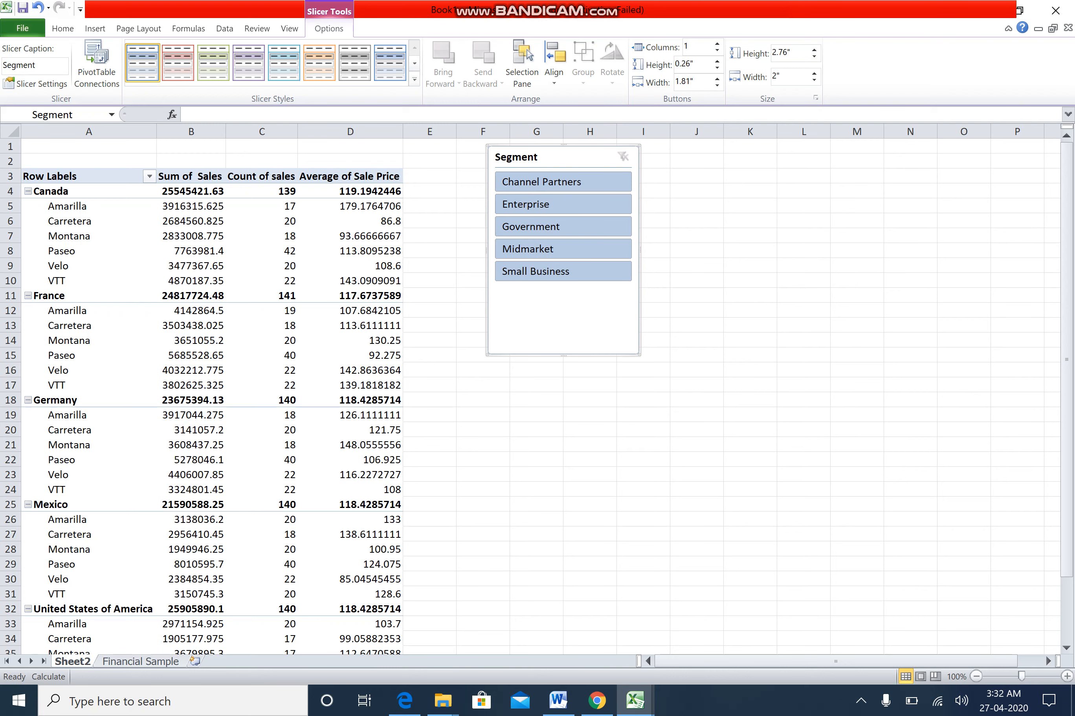
{"action": "key", "text": "Delete"}
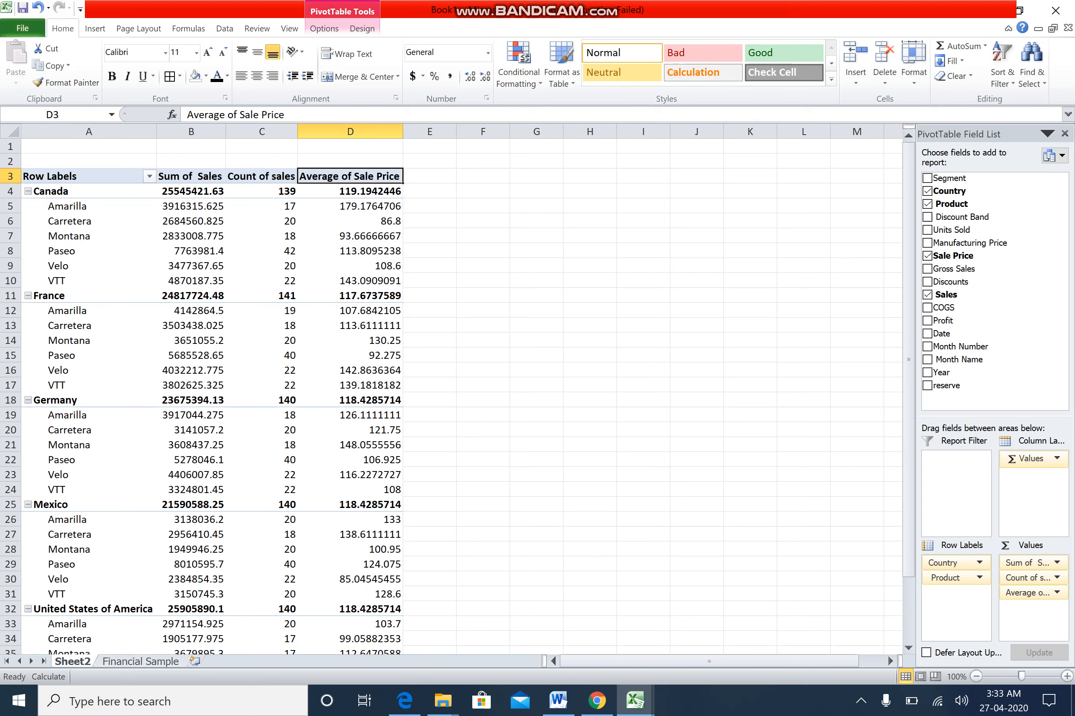
- Start a new calculated field for the PivotTable and name it New_reserve
{"action": "left_click", "coordinate": [324, 29]}
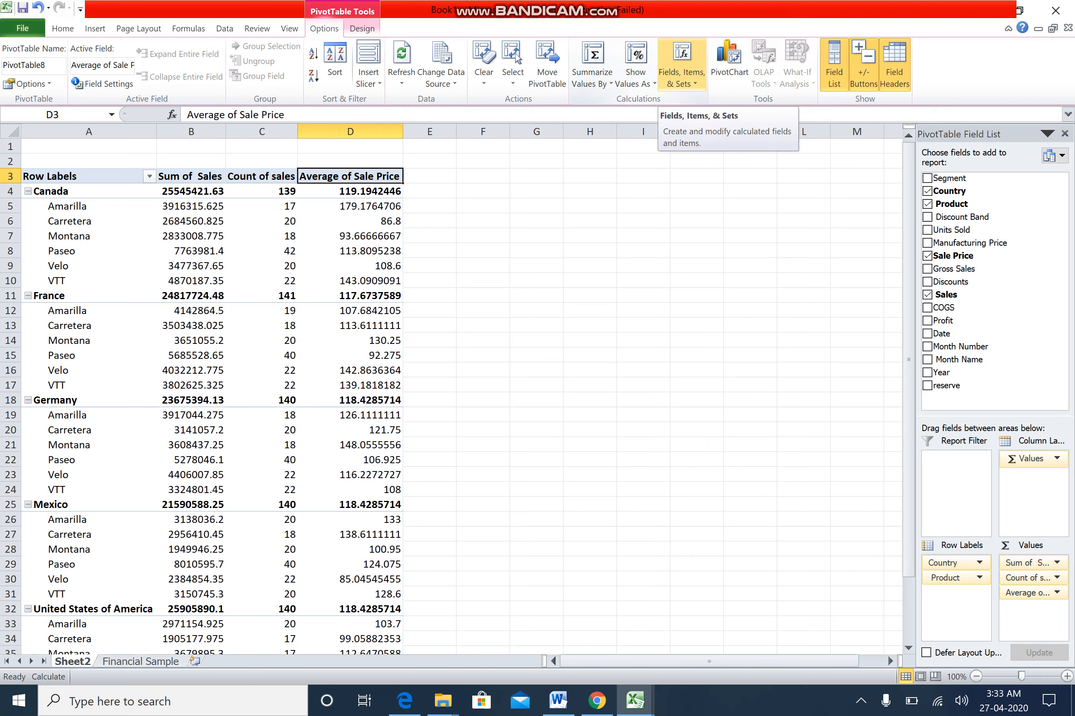
{"action": "left_click", "coordinate": [681, 74]}
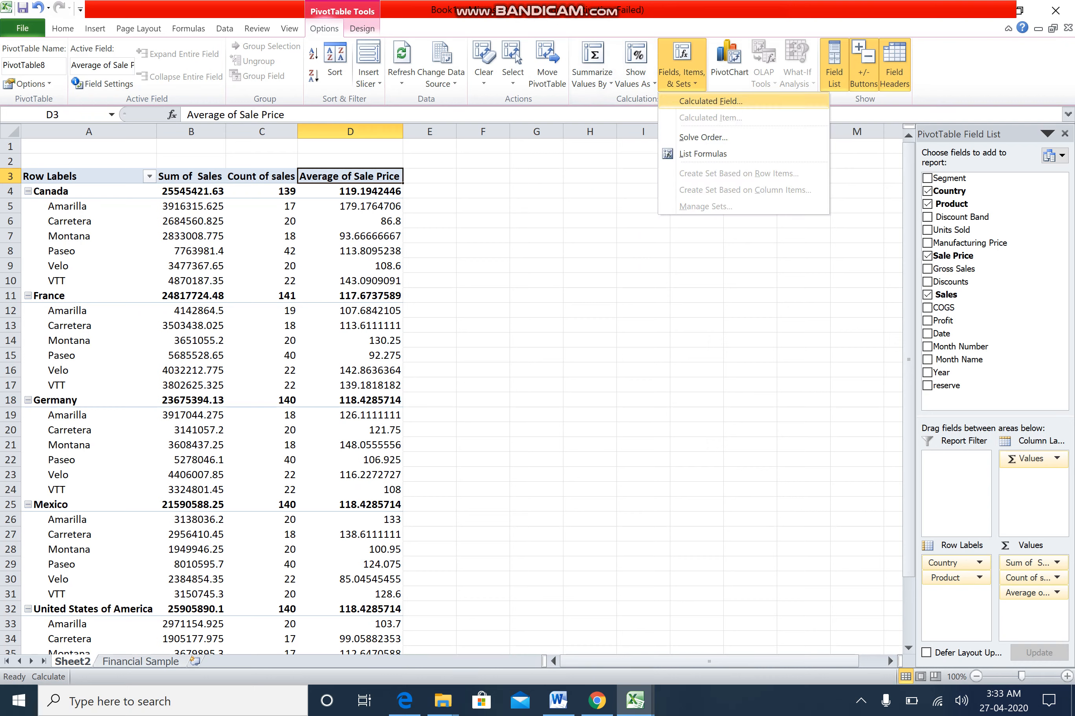
{"action": "left_click", "coordinate": [710, 101]}
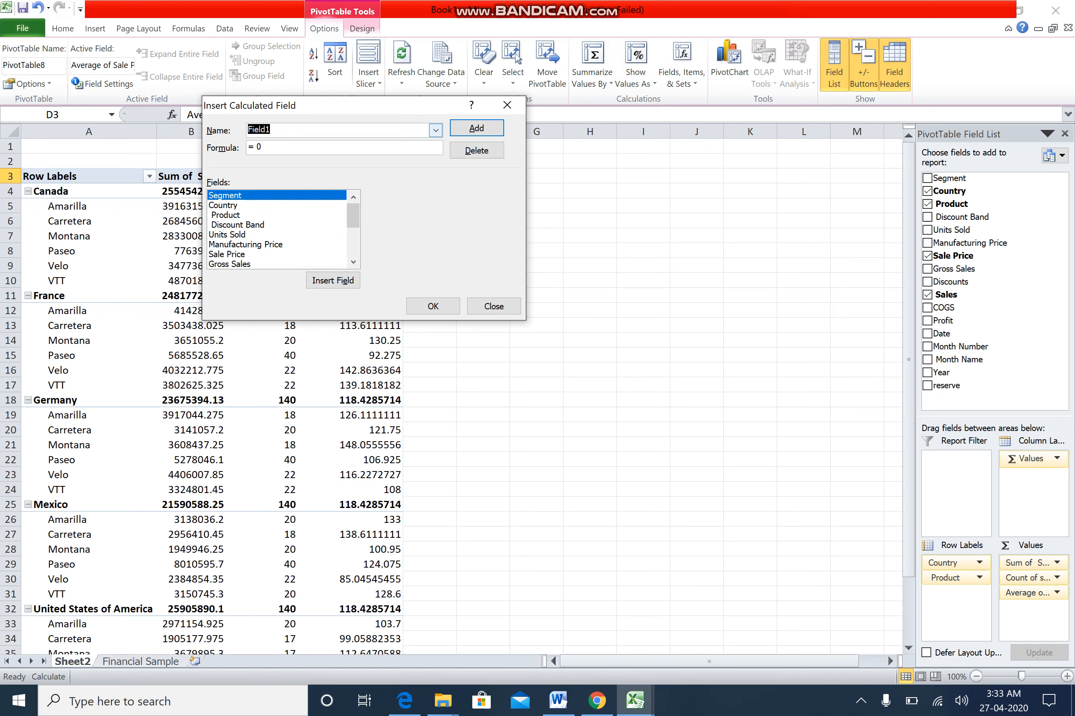
{"action": "key", "text": "BackSpace"}
{"action": "type", "text": "N"}
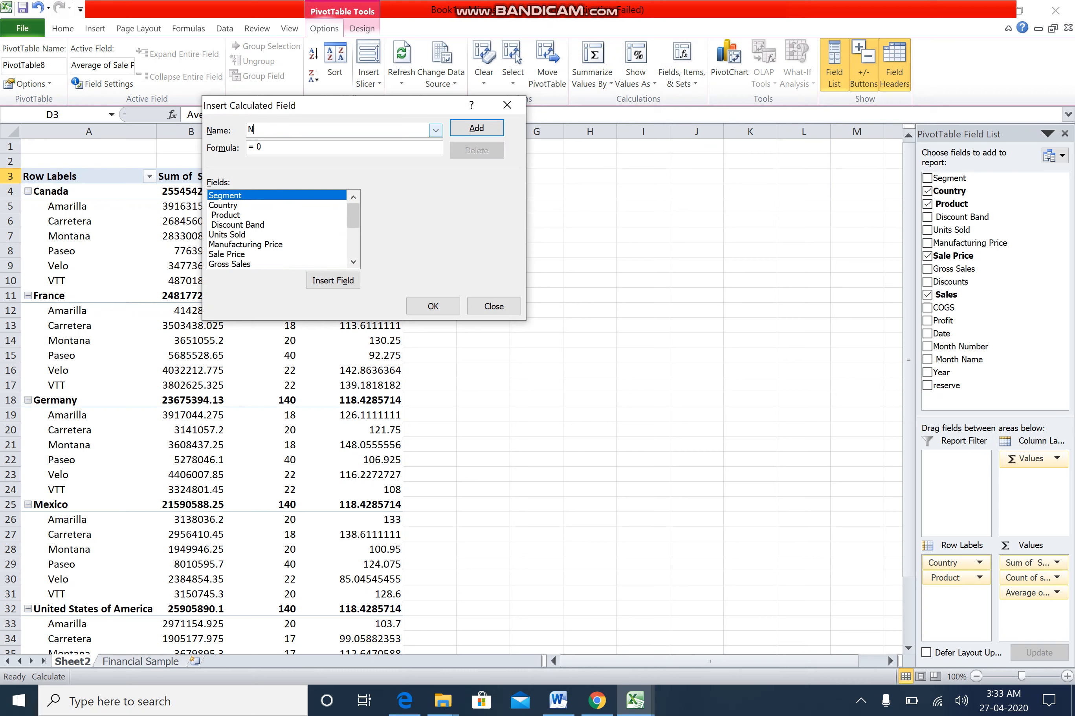
{"action": "type", "text": "ew_reserve"}
- Define the calculated field's formula as the Sales field multiplied by .01 and insert it in the PivotTable
{"action": "key", "text": "BackSpace"}
{"action": "scroll", "coordinate": [276, 229], "scroll_direction": "down", "scroll_amount": 1}
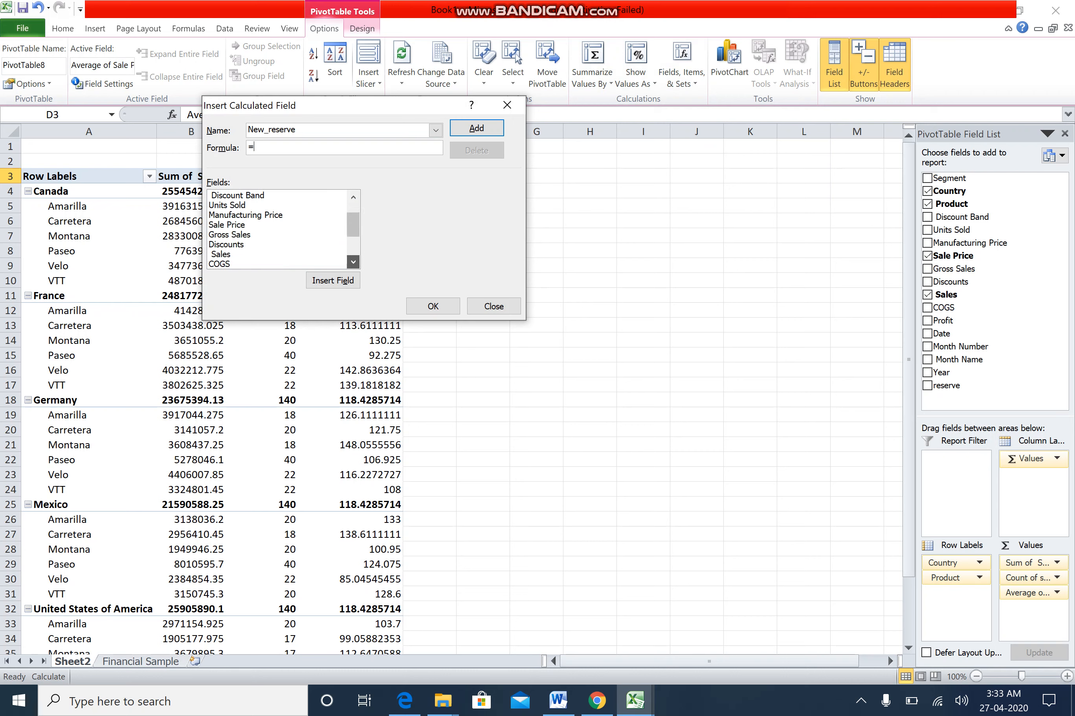
{"action": "double_click", "coordinate": [241, 254]}
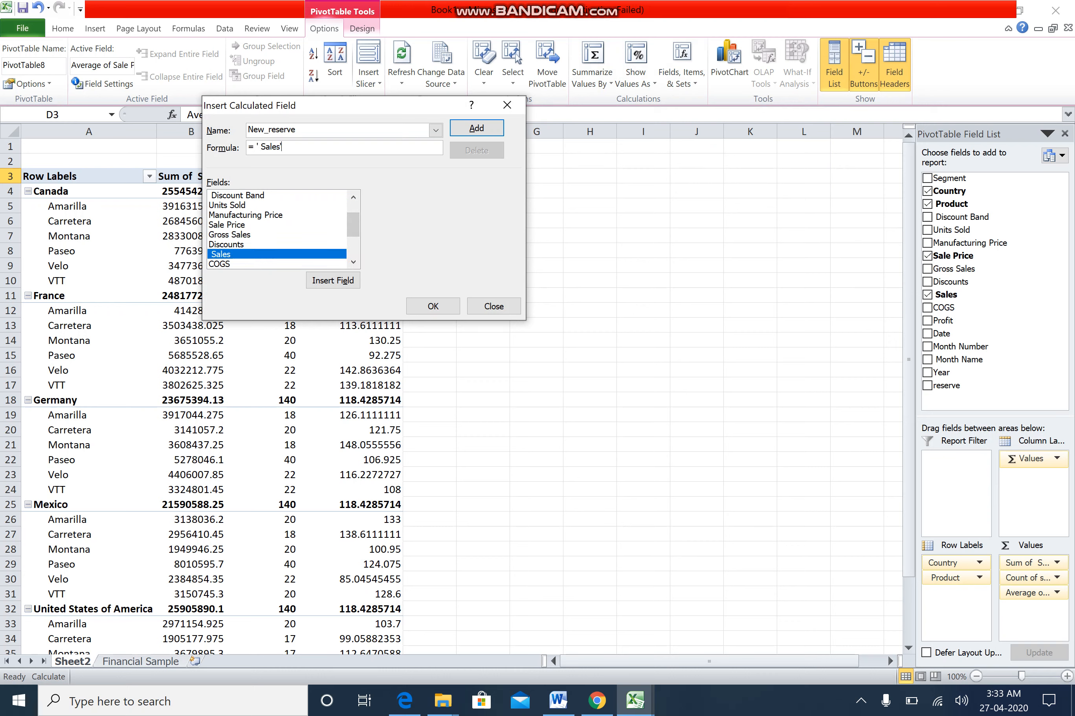
{"action": "type", "text": "*.01"}
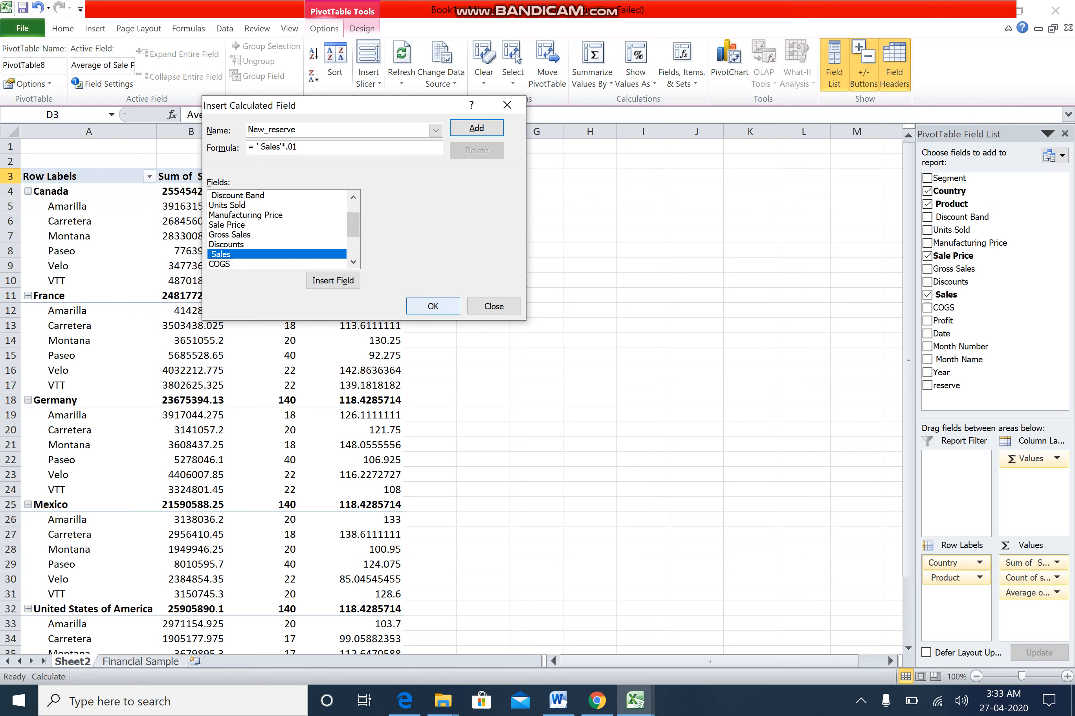
{"action": "left_click", "coordinate": [433, 306]}
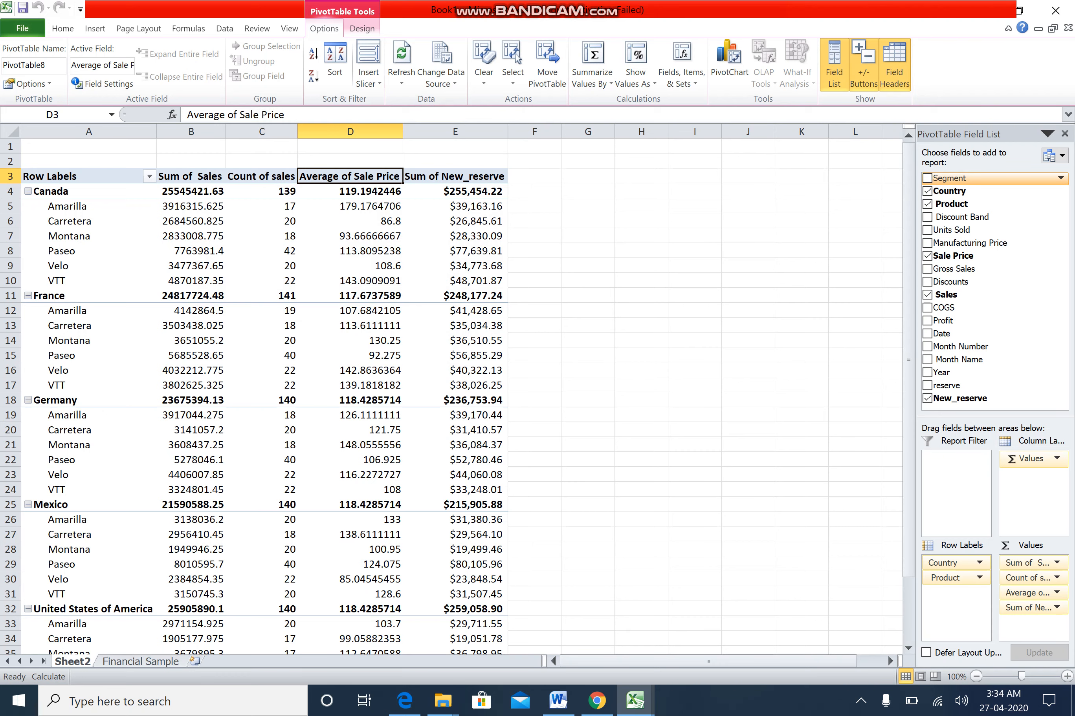
- Add Segment as the PivotTable's report filter and look through its items, leaving the selection at (All)
{"action": "left_click_drag", "start_coordinate": [949, 179], "coordinate": [956, 472]}
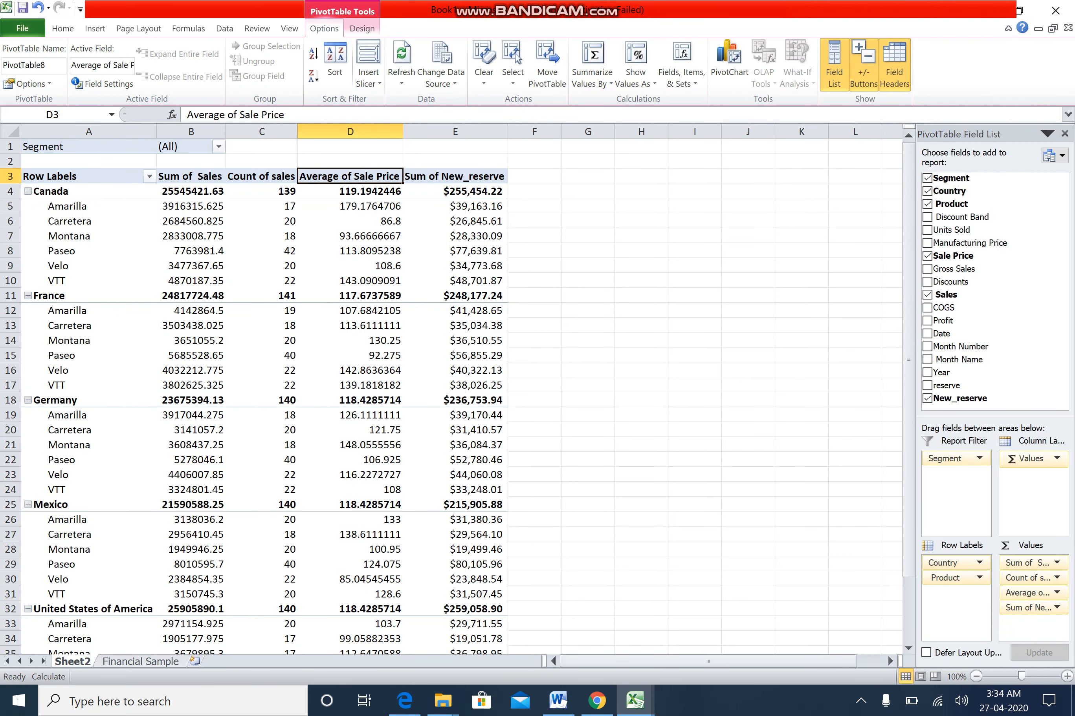
{"action": "left_click", "coordinate": [219, 147]}
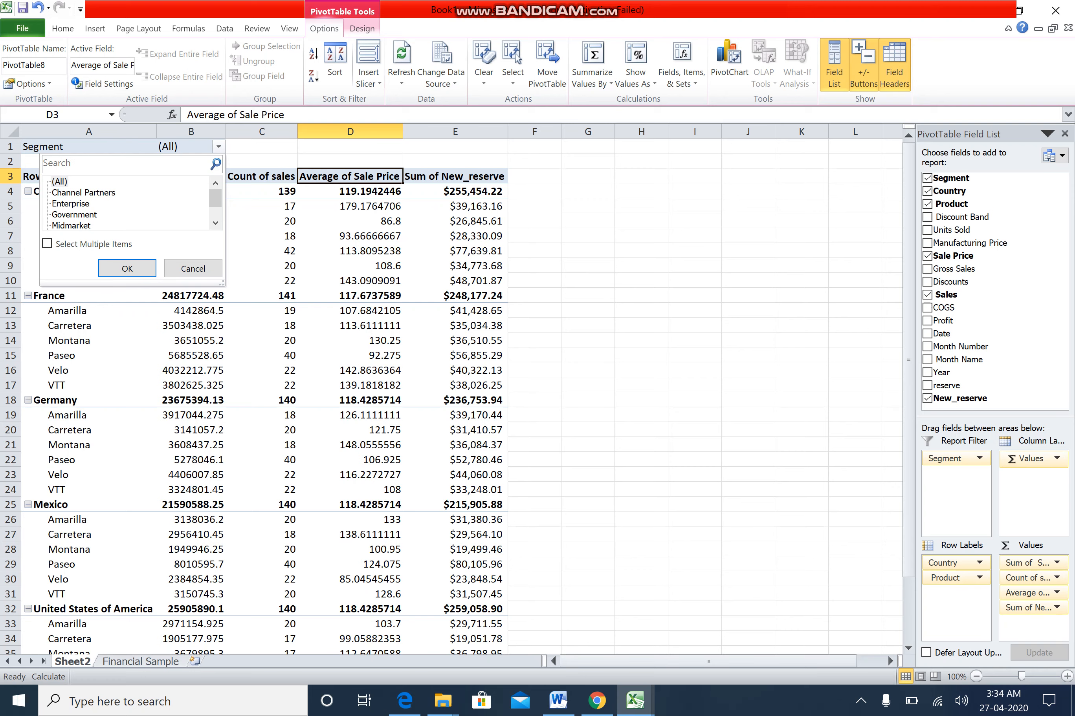
{"action": "left_click", "coordinate": [214, 223]}
{"action": "left_click", "coordinate": [214, 223]}
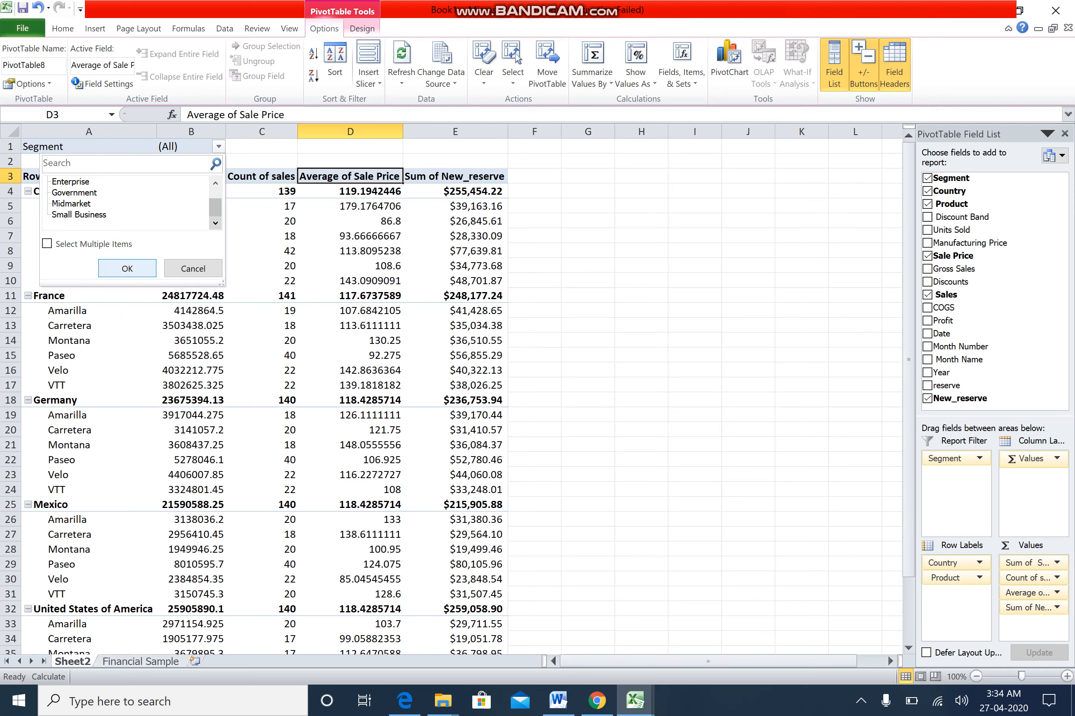
{"action": "left_click", "coordinate": [128, 269]}
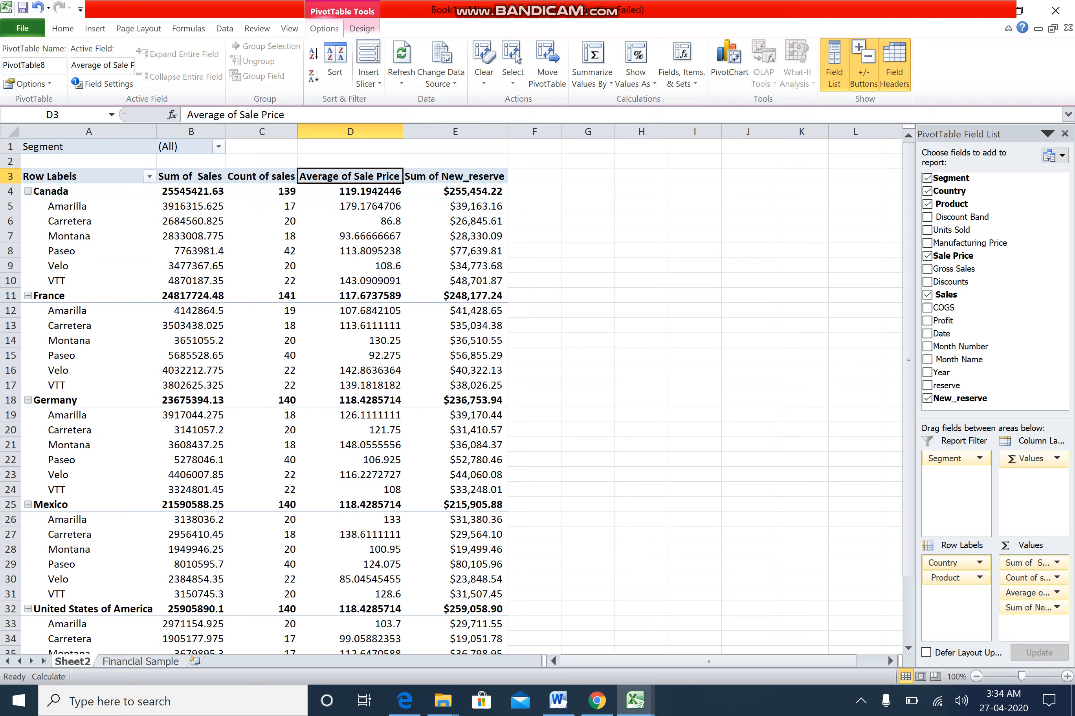
{"action": "left_click", "coordinate": [219, 147]}
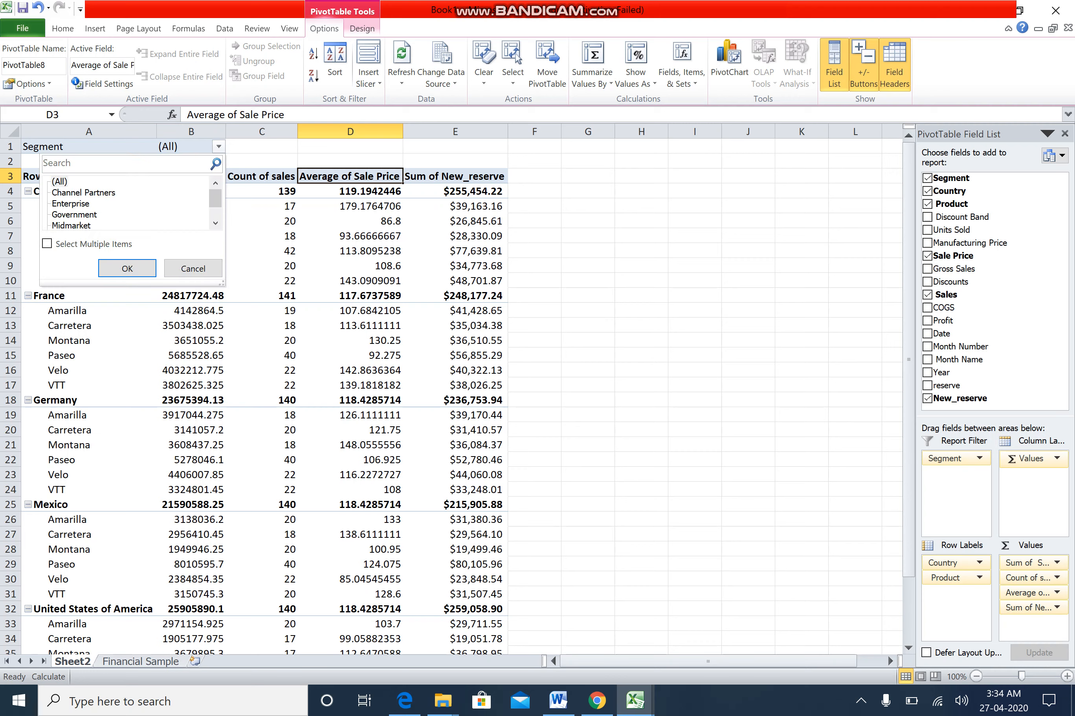
{"action": "key", "text": "Escape"}
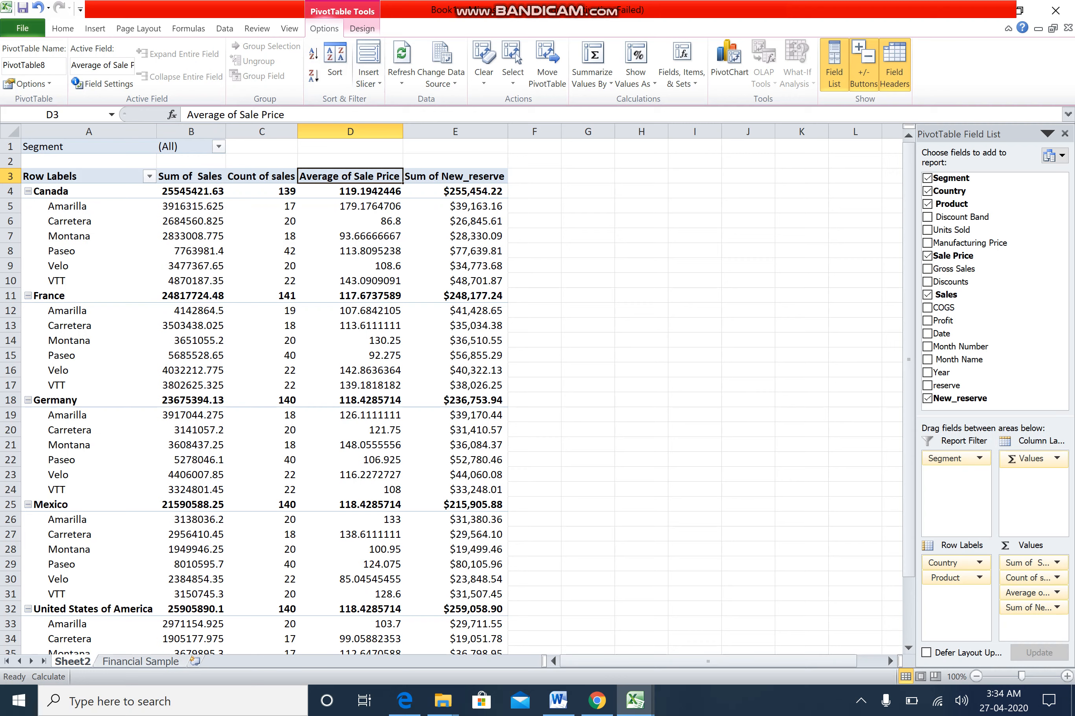
- Generate report filter pages for Segment so each segment gets its own PivotTable sheet
{"action": "left_click", "coordinate": [48, 84]}
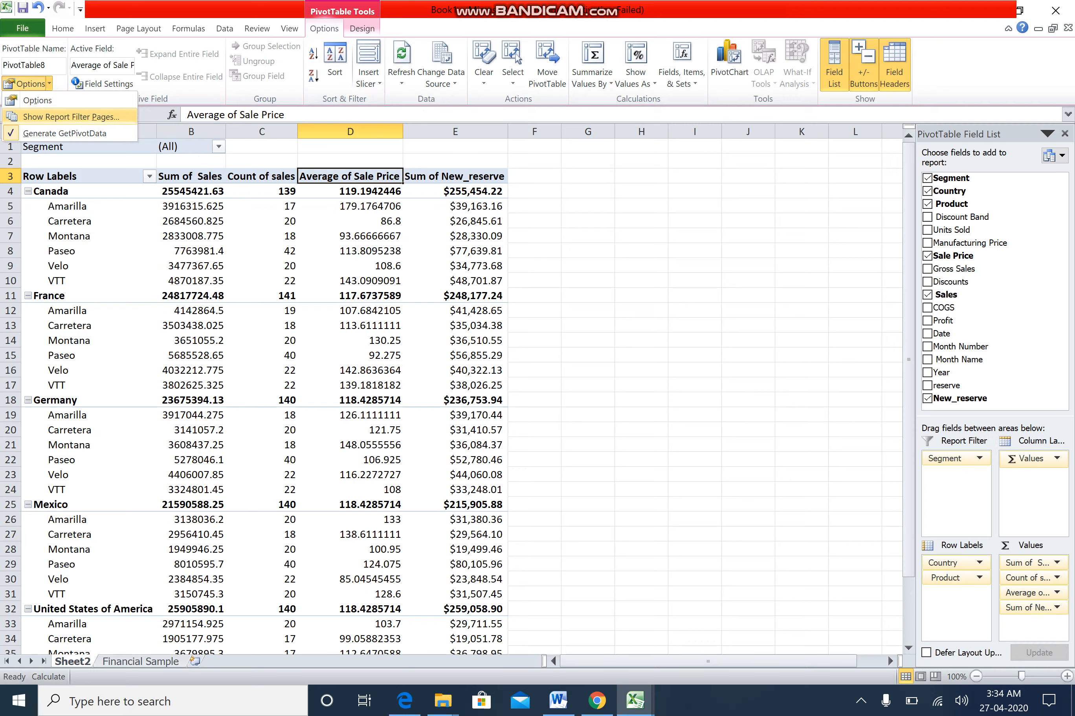
{"action": "left_click", "coordinate": [71, 116]}
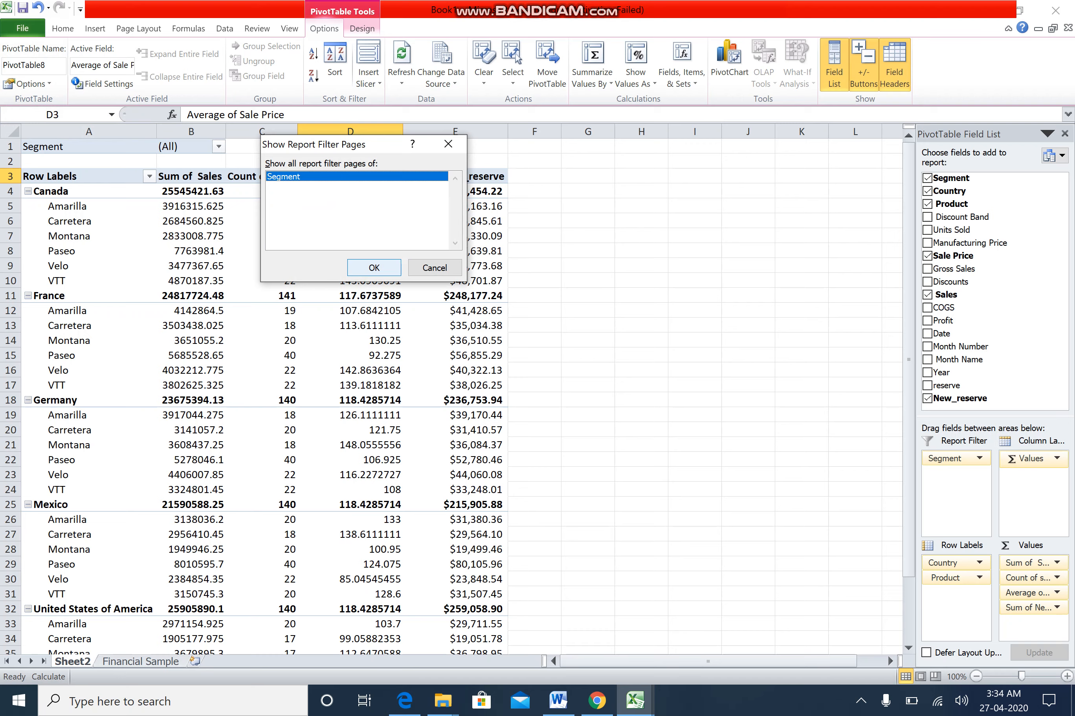
{"action": "key", "text": "Return"}
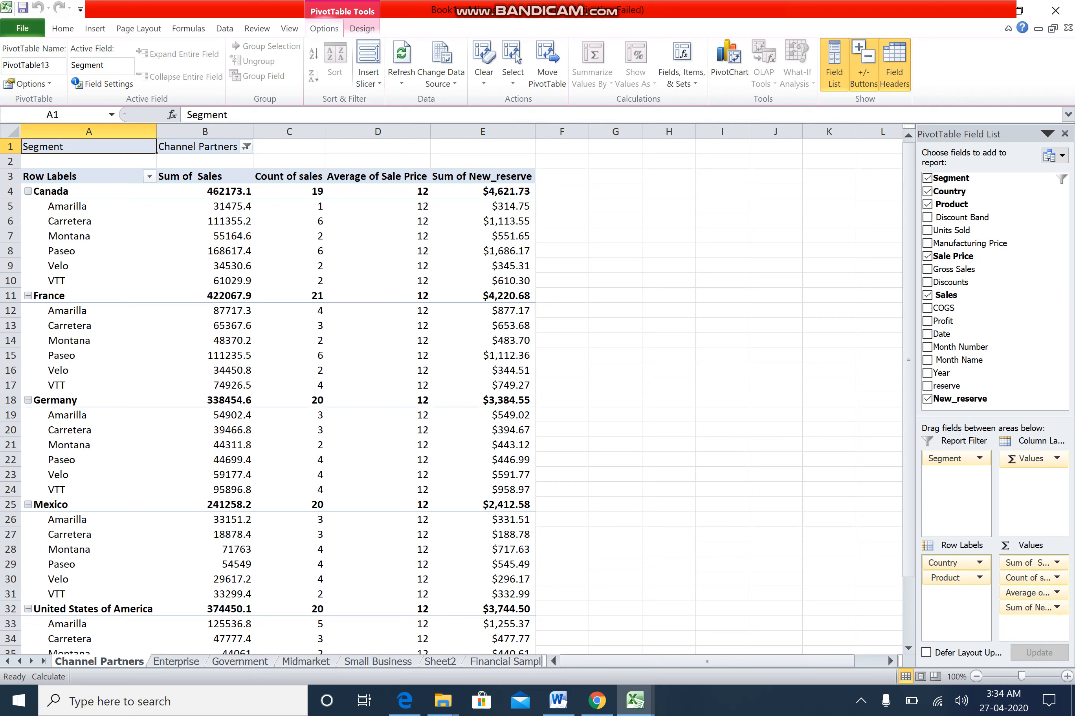
- Review the Enterprise, Government, Midmarket and Small Business sheets in turn, and finish by showing the desktop
{"action": "left_click", "coordinate": [175, 662]}
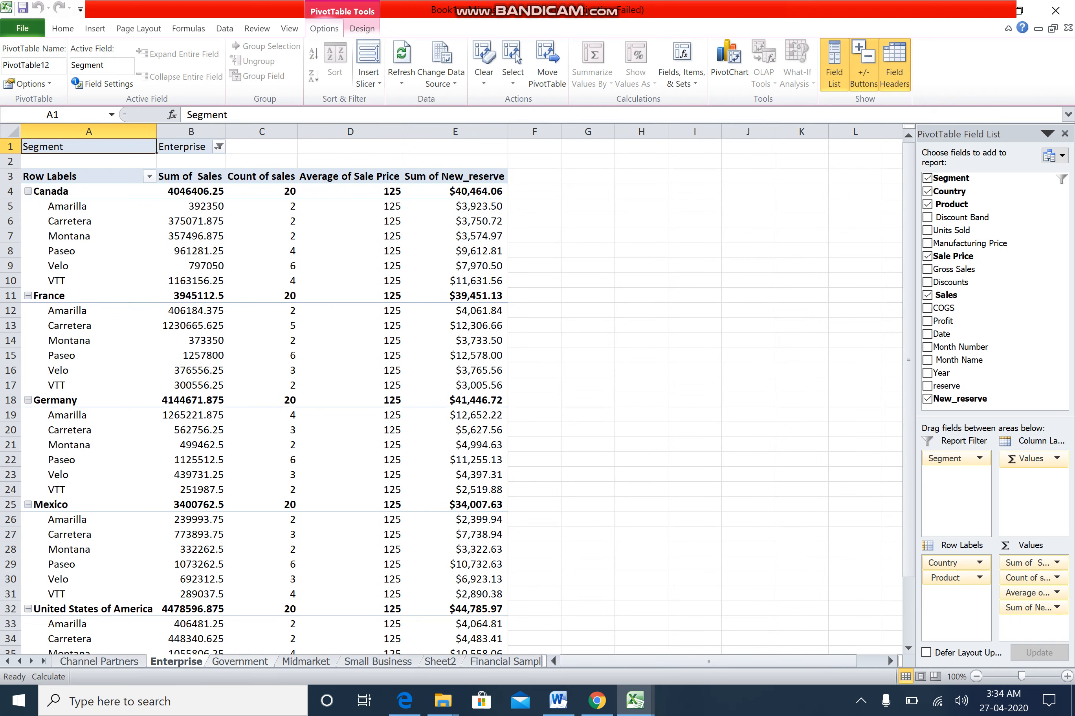
{"action": "left_click", "coordinate": [240, 662]}
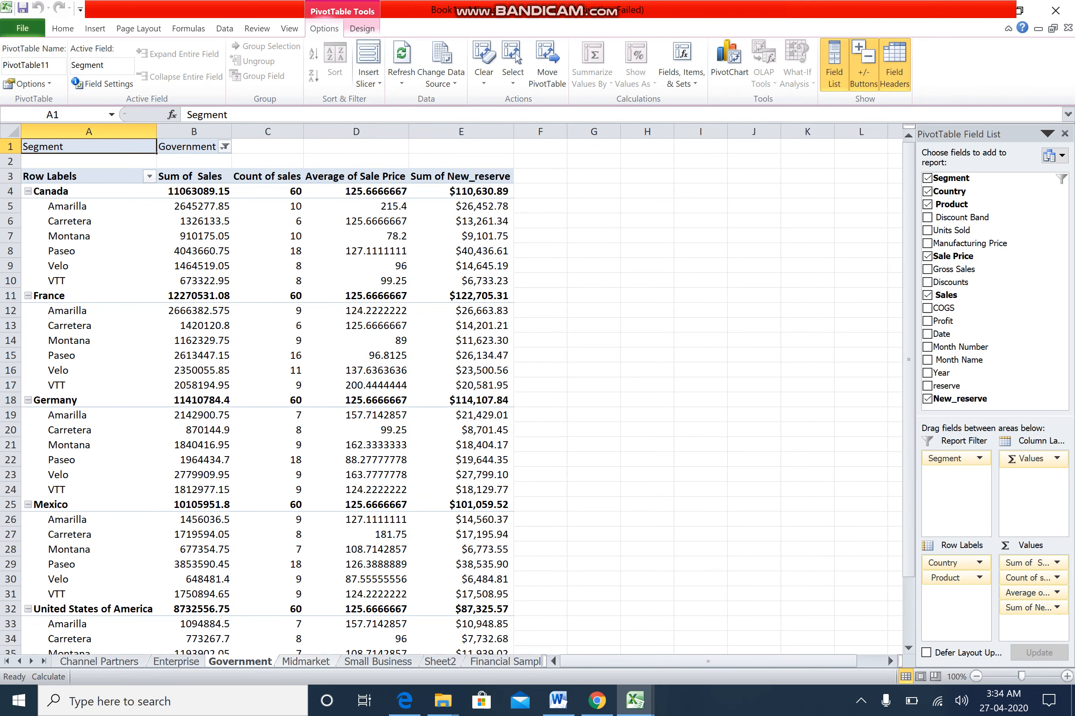
{"action": "left_click", "coordinate": [306, 662]}
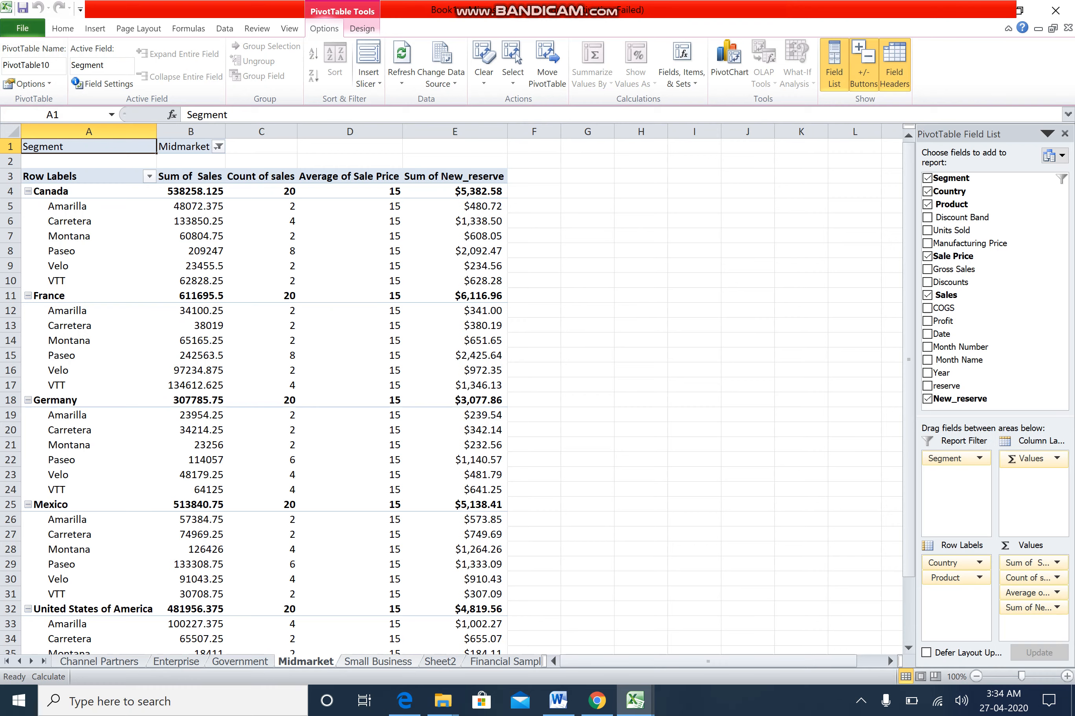
{"action": "left_click", "coordinate": [378, 662]}
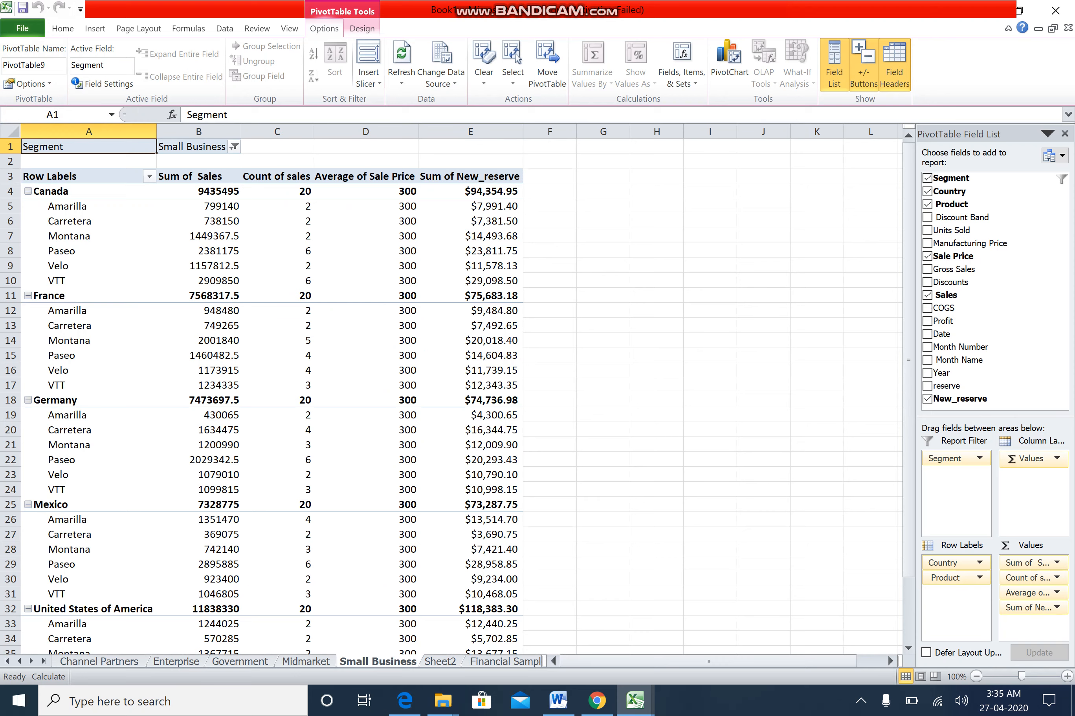
{"action": "key", "text": "super+d"}
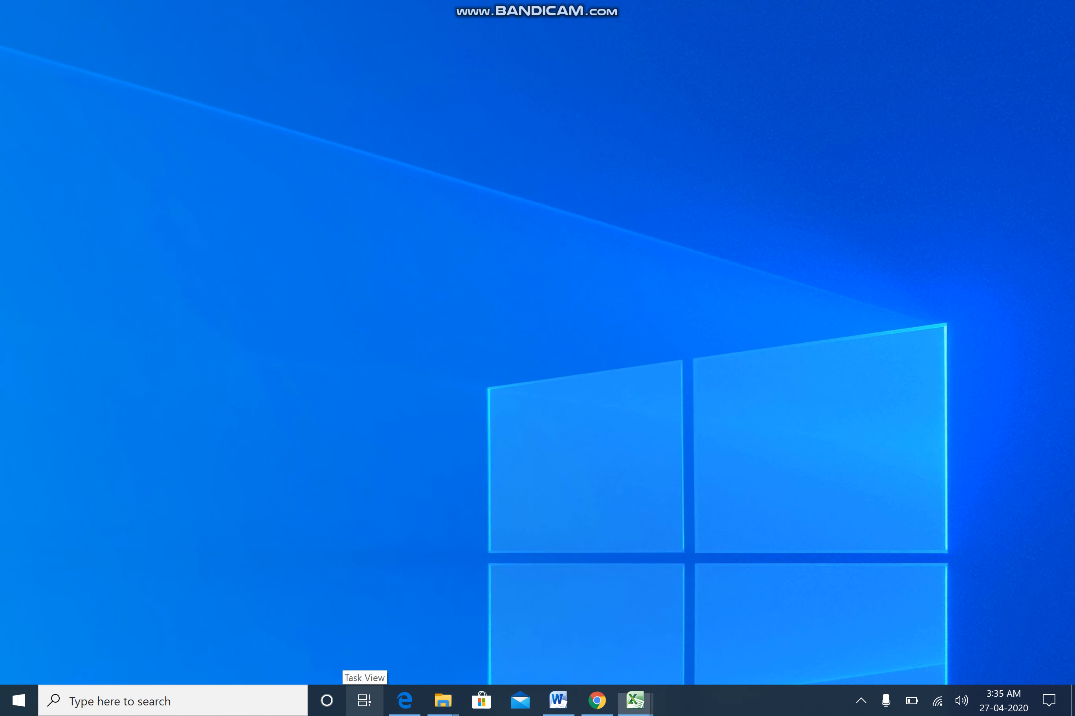